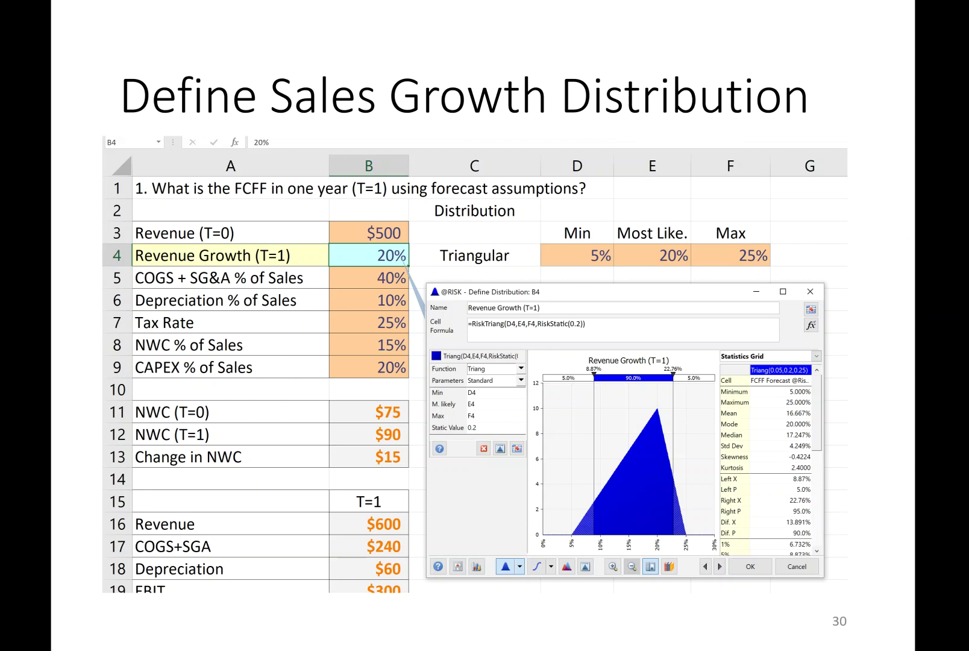
pyautogui.hotkey('alt', 'Tab')
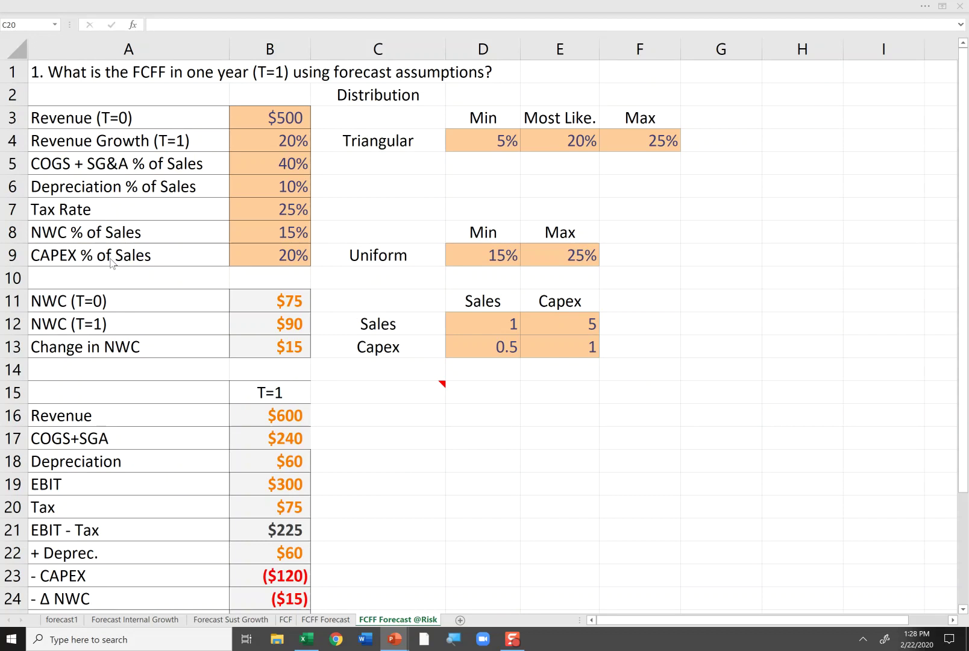
pyautogui.scroll(-2, 110, 257)
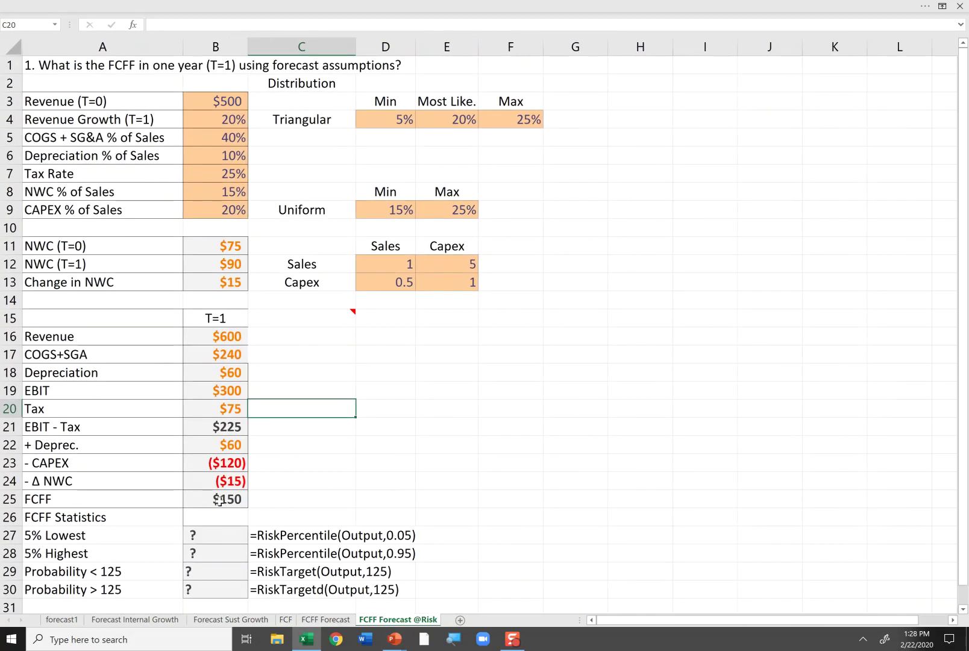
pyautogui.click(219, 500)
pyautogui.doubleClick(219, 500)
pyautogui.press('Escape')
pyautogui.press('F2')
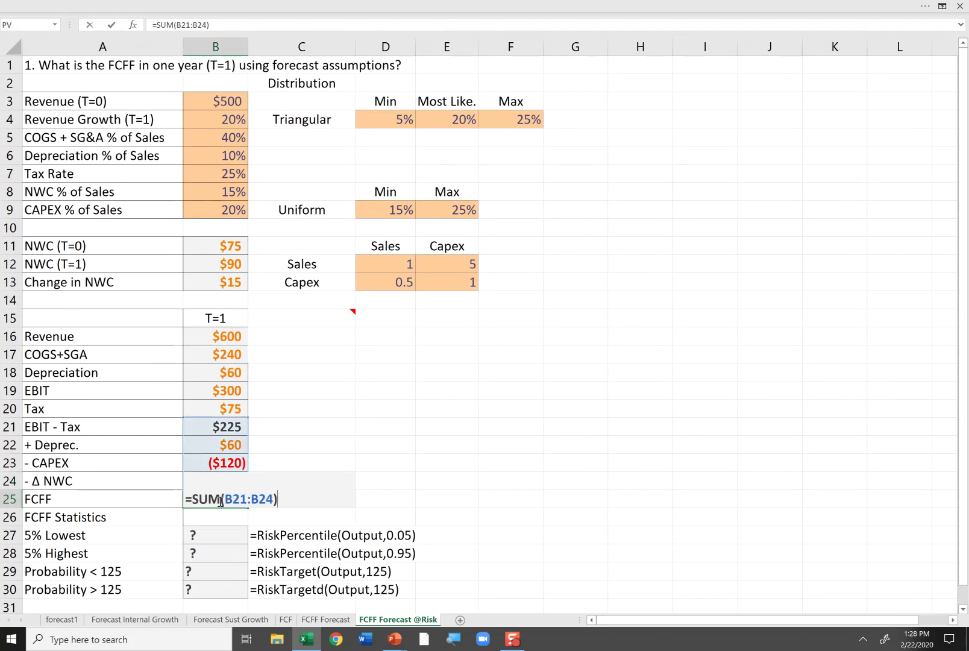
pyautogui.press('Escape')
# Fill the Revenue Growth cell B4 and the CAPEX % of Sales cell B9 with yellow.
pyautogui.press('Up')
pyautogui.press('Up')
pyautogui.press('Up')
pyautogui.press('Up')
pyautogui.press('Up')
pyautogui.press('Up')
pyautogui.press('Up')
pyautogui.press('Up')
pyautogui.press('Up')
pyautogui.press('Up')
pyautogui.press('Up')
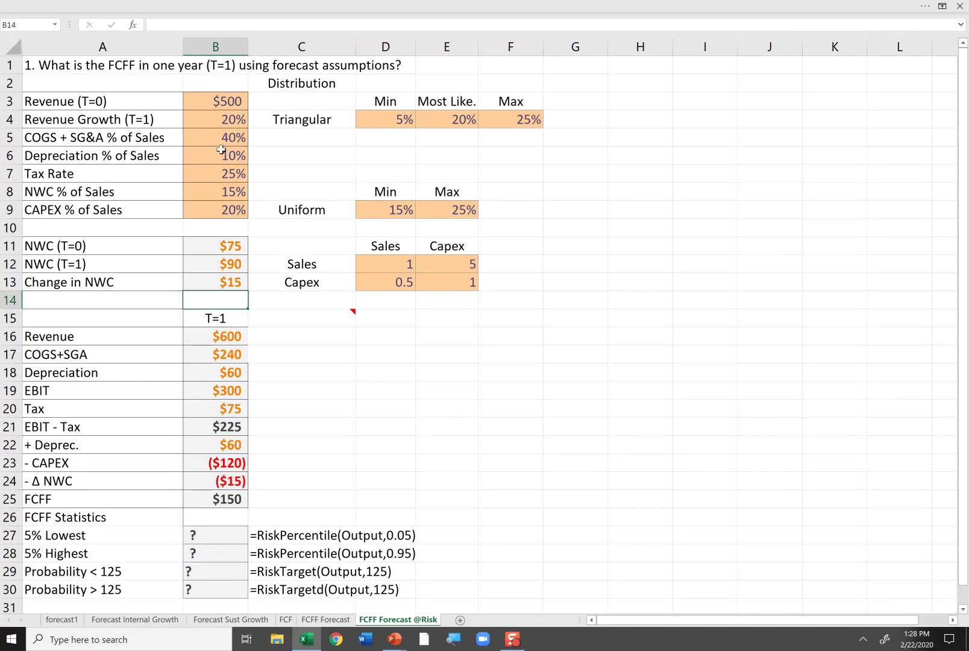
pyautogui.click(216, 109)
pyautogui.click(220, 120)
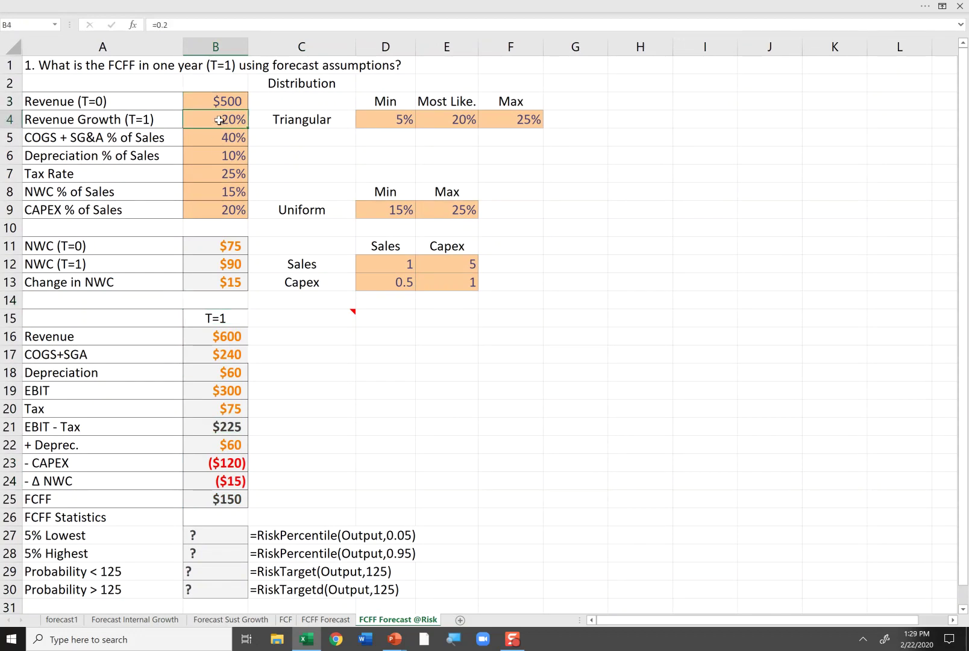
pyautogui.keyDown('ctrl'); pyautogui.click(221, 216); pyautogui.keyUp('ctrl')
pyautogui.click(65, 5)
pyautogui.click(186, 72)
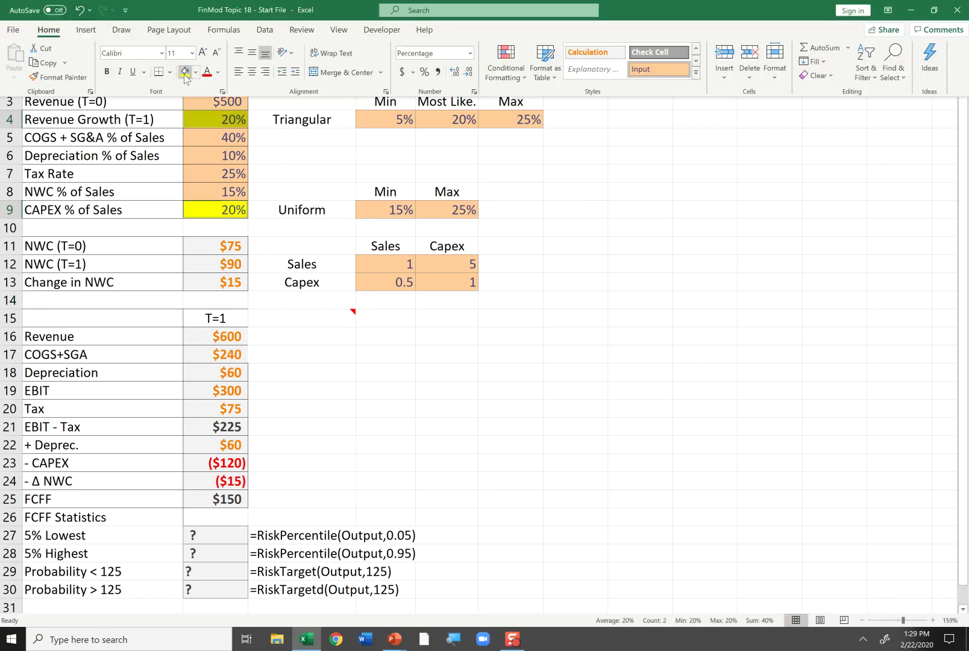
pyautogui.click(297, 145)
pyautogui.click(295, 146)
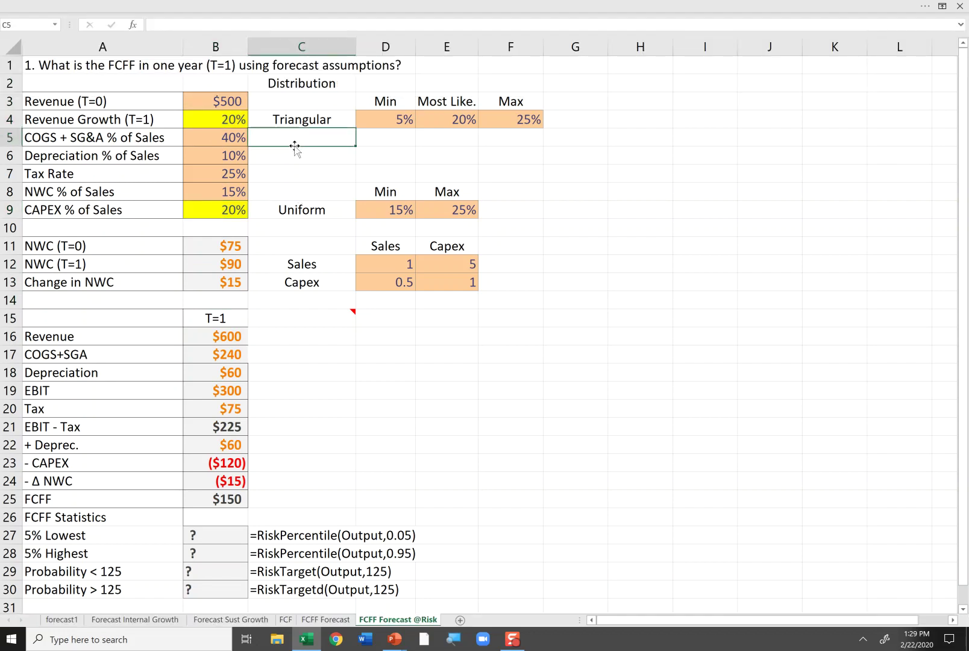
# Examine the Revenue Growth assumption and its triangular distribution's minimum, most likely and maximum values in row 4.
pyautogui.press('Up')
pyautogui.press('Right')
pyautogui.press('Right')
pyautogui.press('Left')
pyautogui.press('Left')
pyautogui.press('Left')
pyautogui.press('Left')
pyautogui.press('Right')
pyautogui.press('Right')
pyautogui.press('Left')
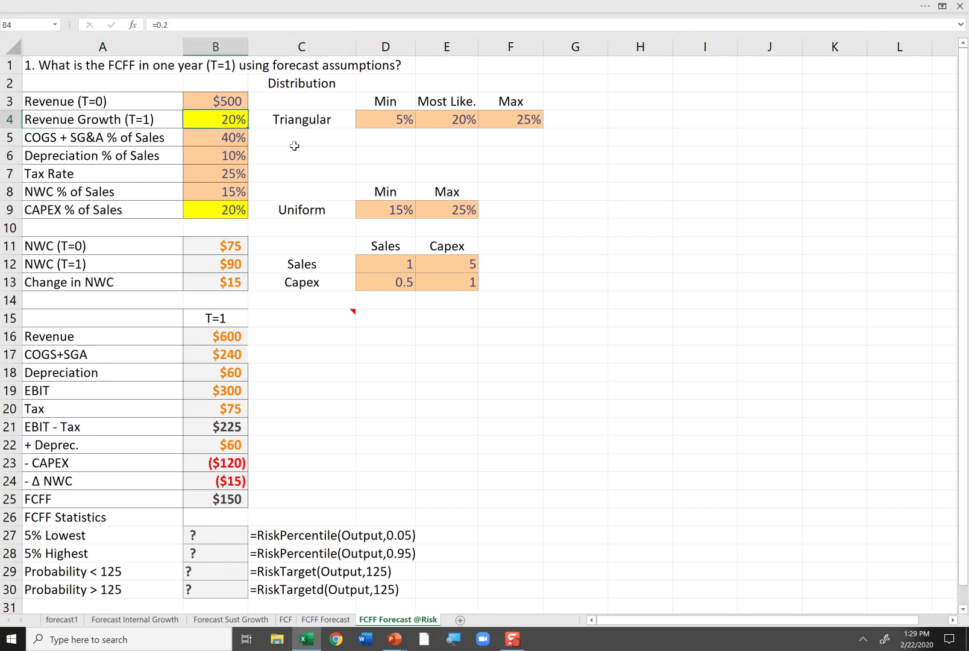
pyautogui.press('Right')
pyautogui.press('Right')
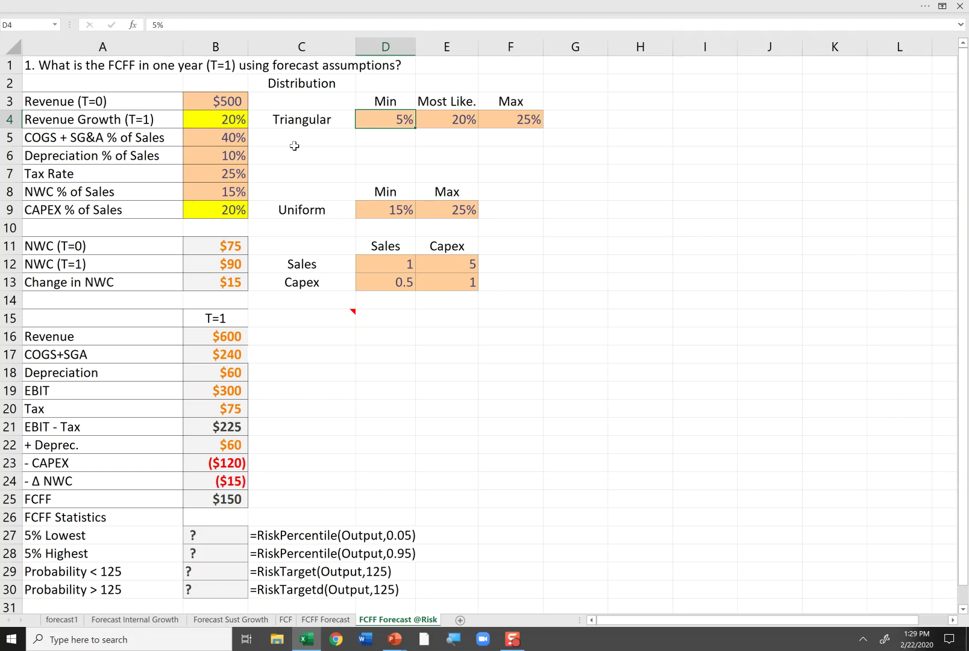
pyautogui.press('Right')
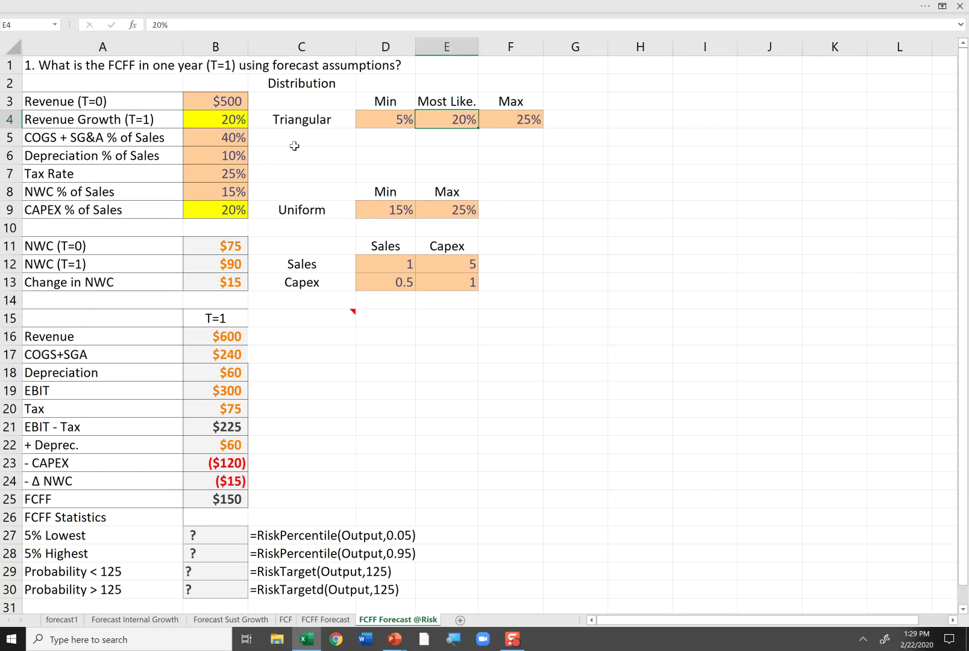
pyautogui.press('Right')
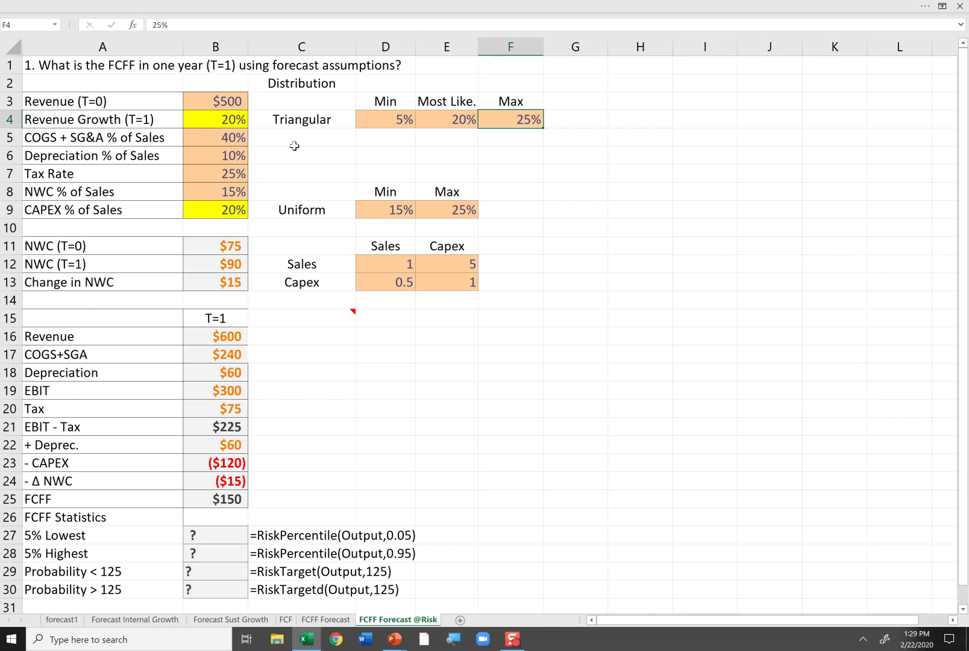
# Examine the CAPEX % of Sales assumption and its uniform distribution's minimum and maximum values in row 9.
pyautogui.press('Down')
pyautogui.press('Down')
pyautogui.press('Down')
pyautogui.press('Down')
pyautogui.press('Down')
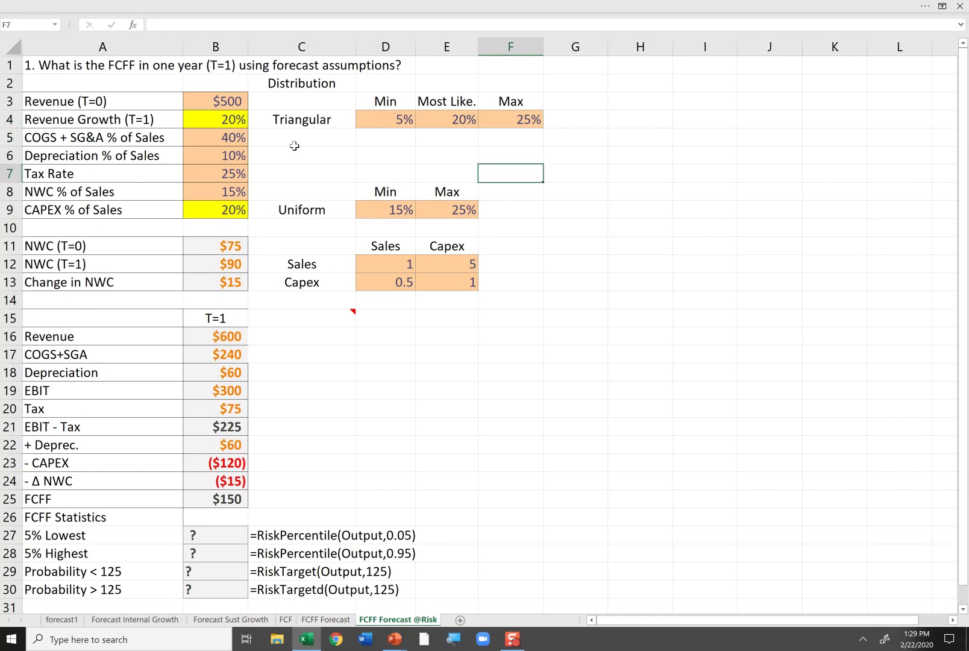
pyautogui.press('Left')
pyautogui.press('Left')
pyautogui.press('Left')
pyautogui.press('Right')
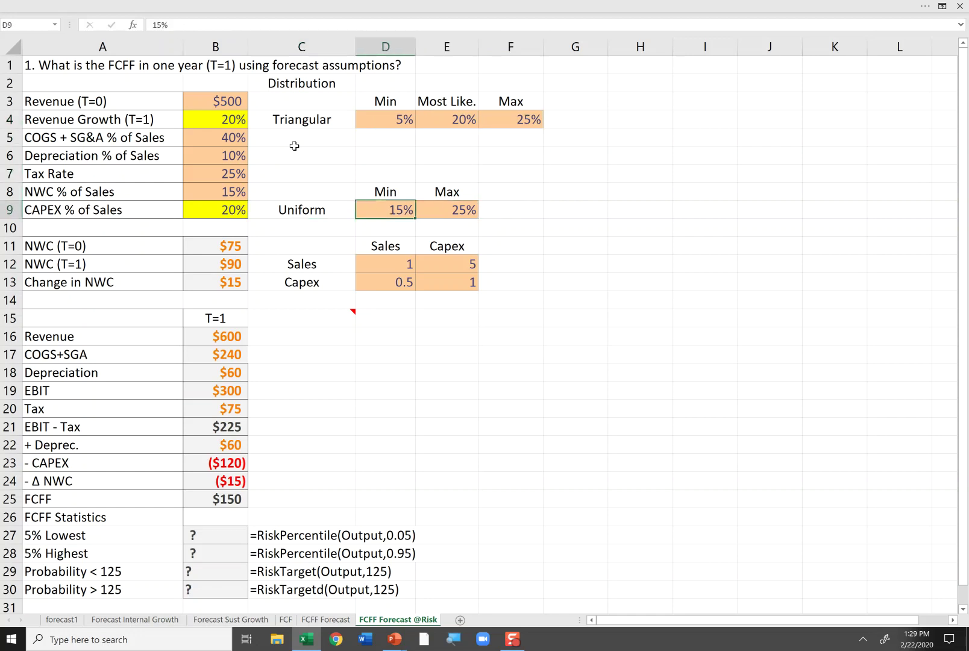
pyautogui.press('Left')
pyautogui.press('Left')
pyautogui.press('Left')
pyautogui.press('Right')
pyautogui.press('Right')
pyautogui.press('Right')
pyautogui.press('Right')
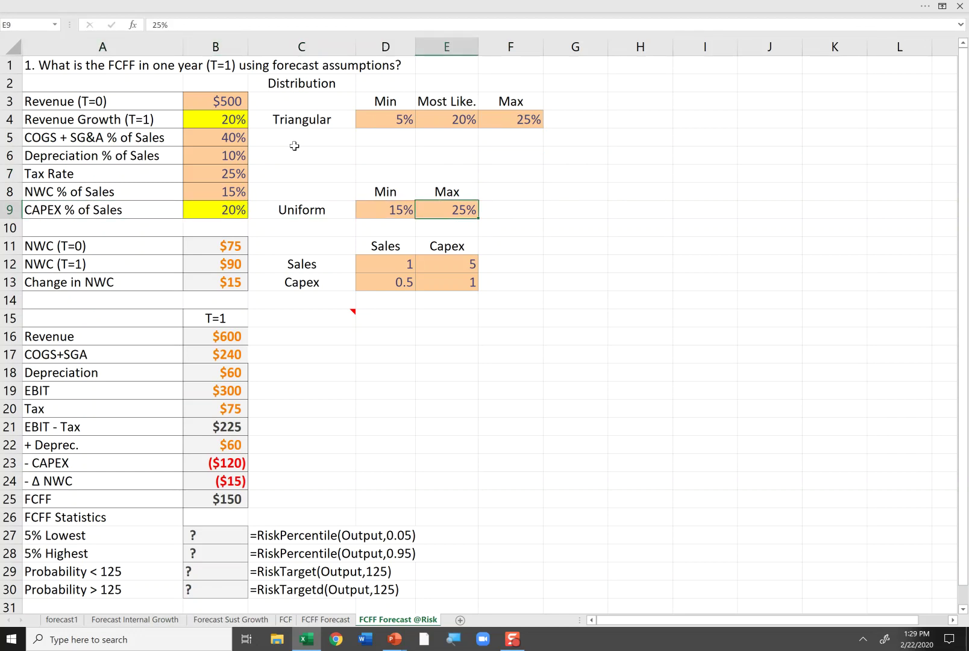
# Set the Sales–Capex correlation in cell E12 of the correlation matrix to 0.5.
pyautogui.press('Left')
pyautogui.press('Down')
pyautogui.press('Down')
pyautogui.press('Left')
pyautogui.hotkey('shift', 'Right')
pyautogui.hotkey('shift', 'Right')
pyautogui.hotkey('shift', 'Down')
pyautogui.hotkey('shift', 'Down')
pyautogui.press('Down')
pyautogui.press('Down')
pyautogui.press('Right')
pyautogui.press('Right')
pyautogui.press('Up')
pyautogui.write('.5')
pyautogui.press('Return')
pyautogui.press('Up')
pyautogui.press('Up')
pyautogui.press('Left')
pyautogui.press('Left')
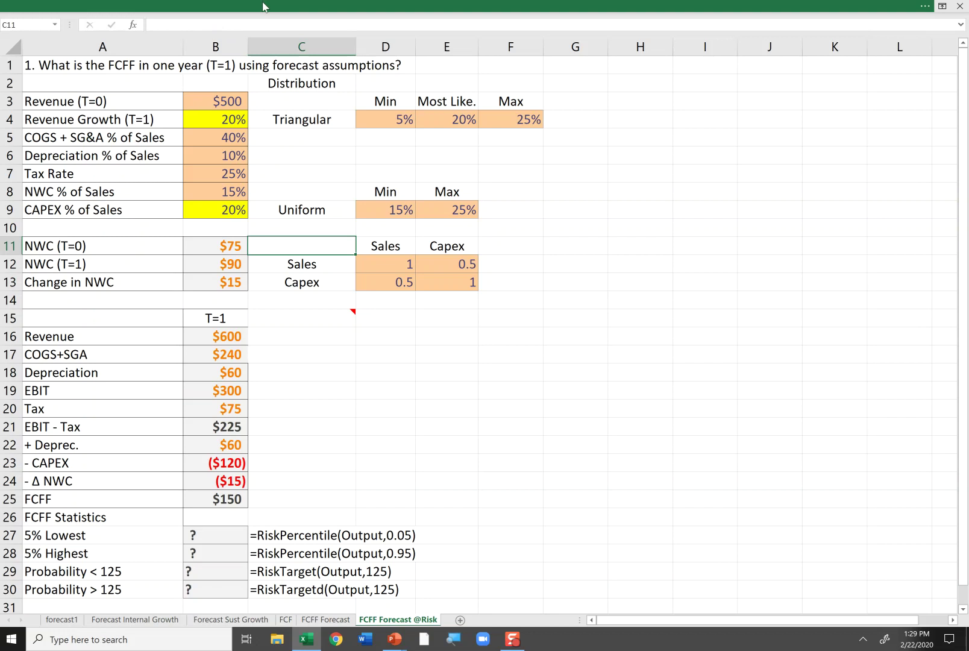
# Review the CAPEX % of Sales and Revenue Growth input cells and the FCFF output cell.
pyautogui.click(235, 265)
pyautogui.moveTo(274, 319)
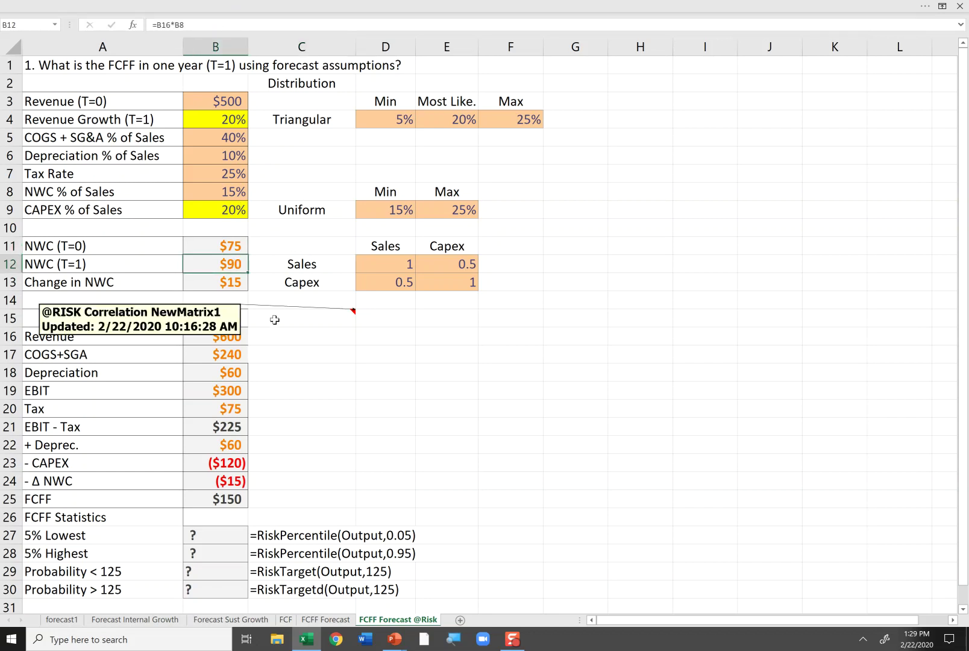
pyautogui.click(208, 203)
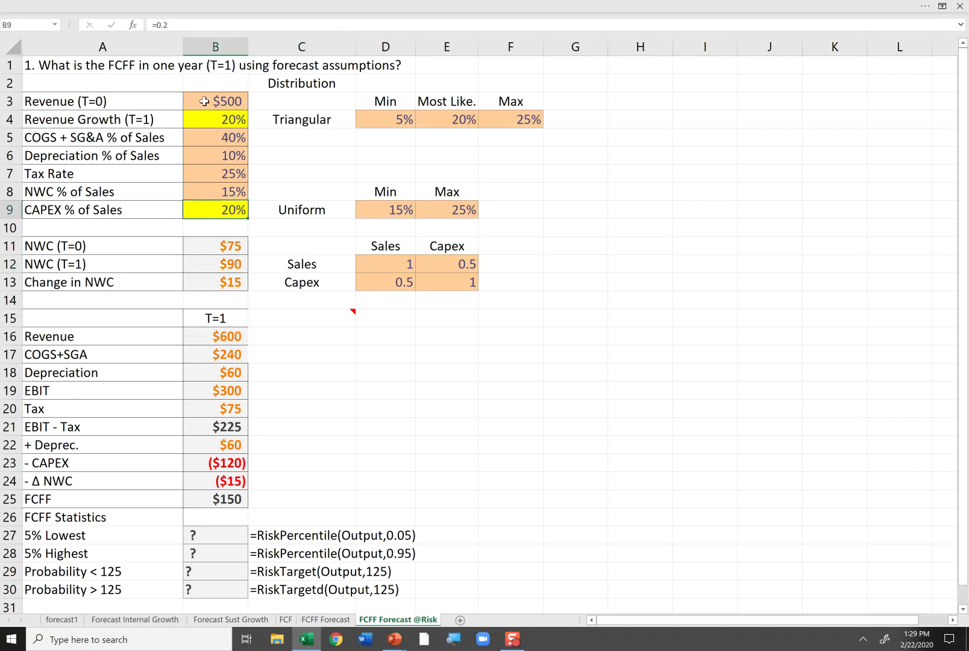
pyautogui.click(206, 123)
pyautogui.rightClick(207, 124)
pyautogui.press('Escape')
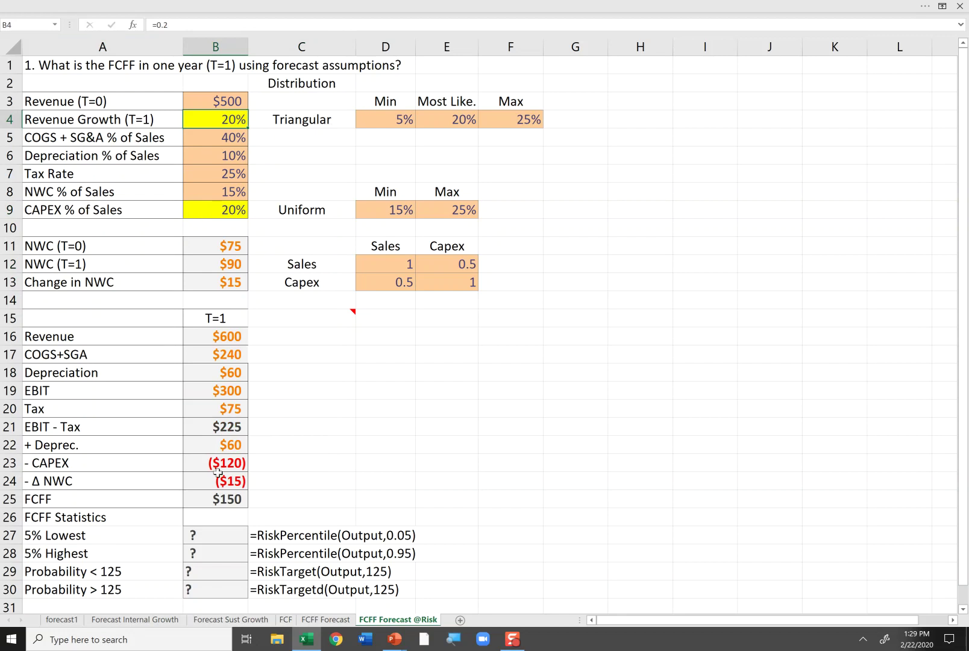
pyautogui.click(220, 503)
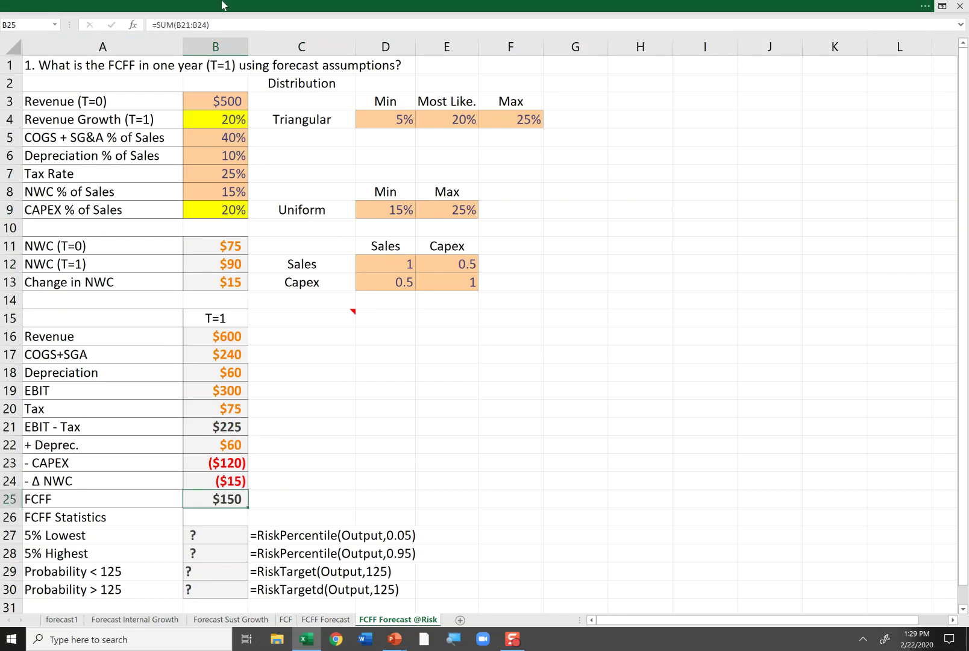
pyautogui.click(221, 5)
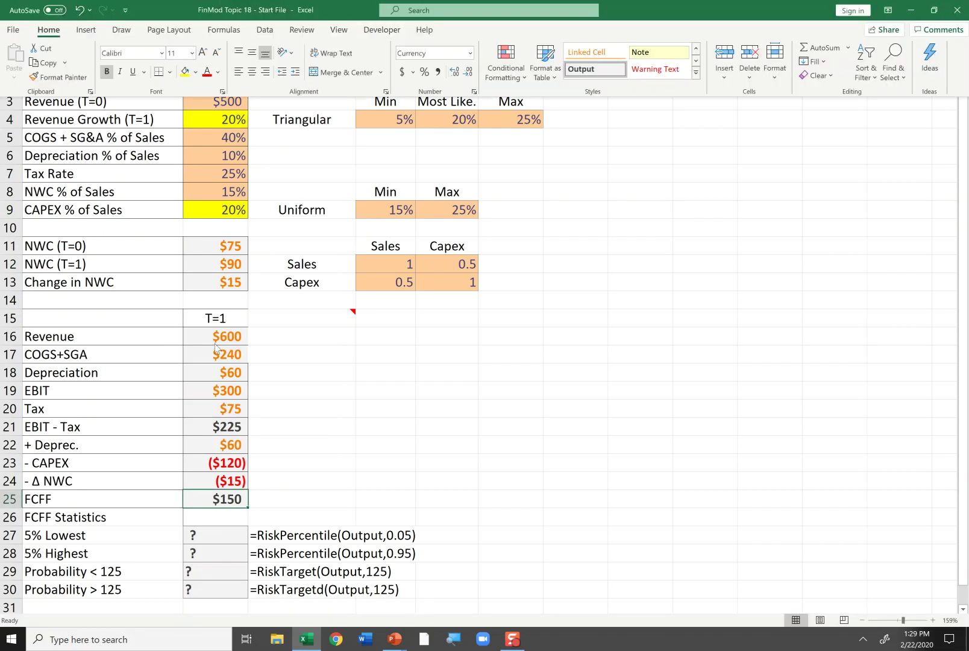
pyautogui.click(12, 641)
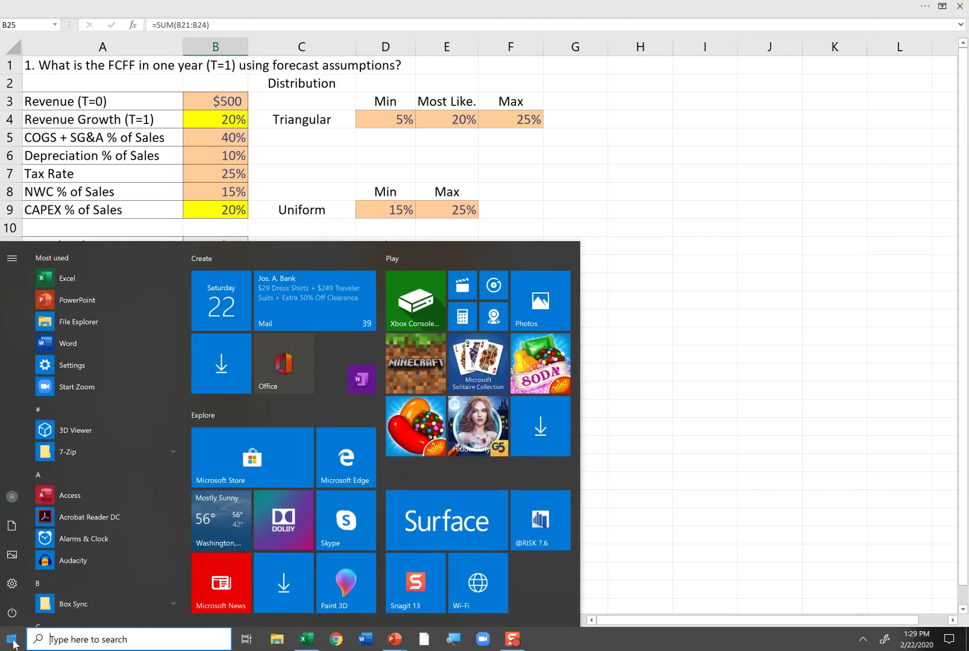
pyautogui.write('@Ris')
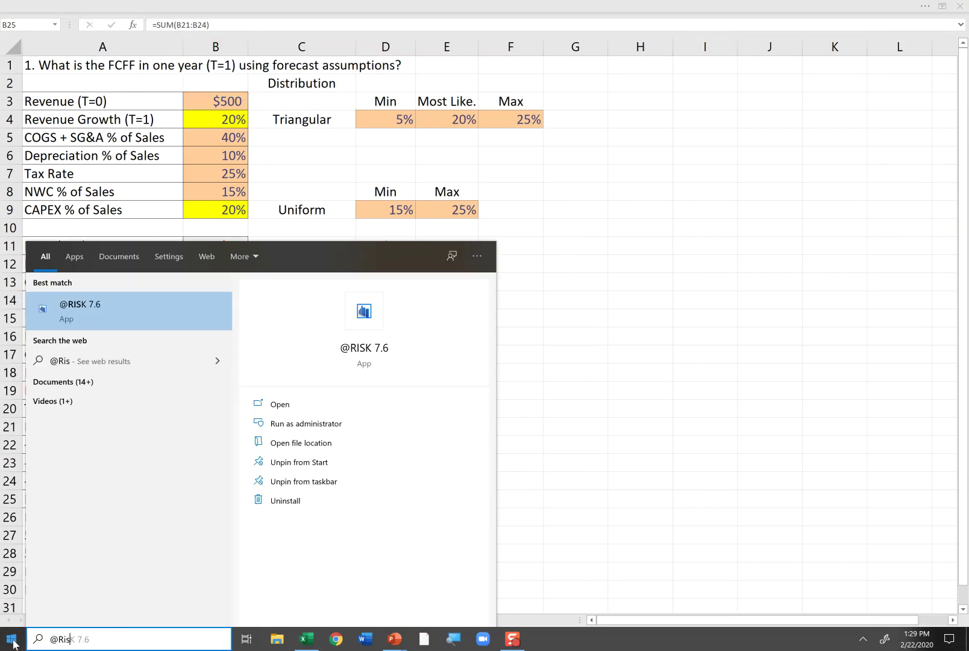
pyautogui.click(372, 306)
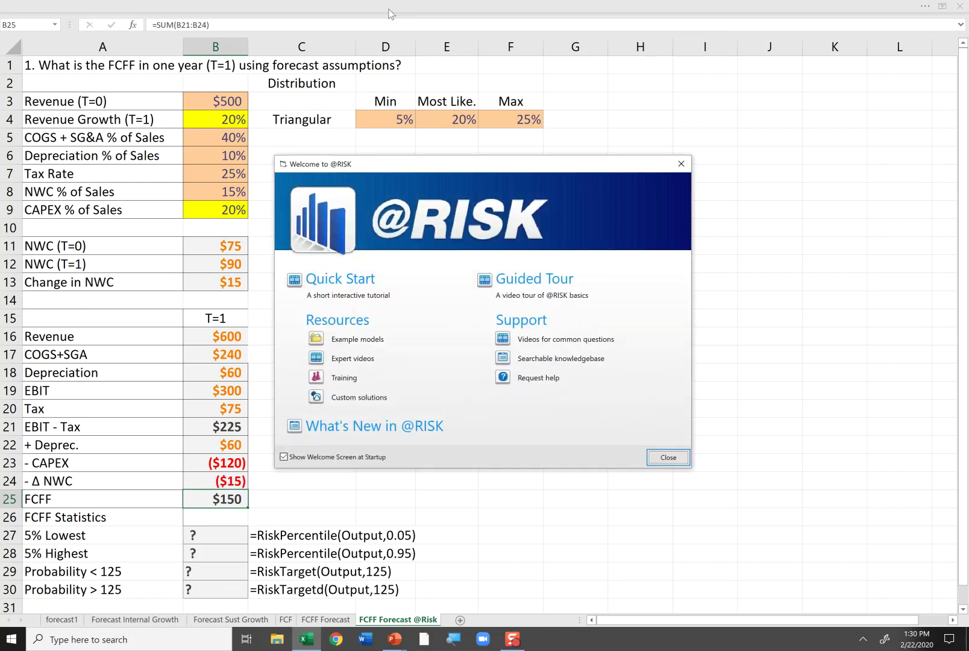
pyautogui.click(667, 457)
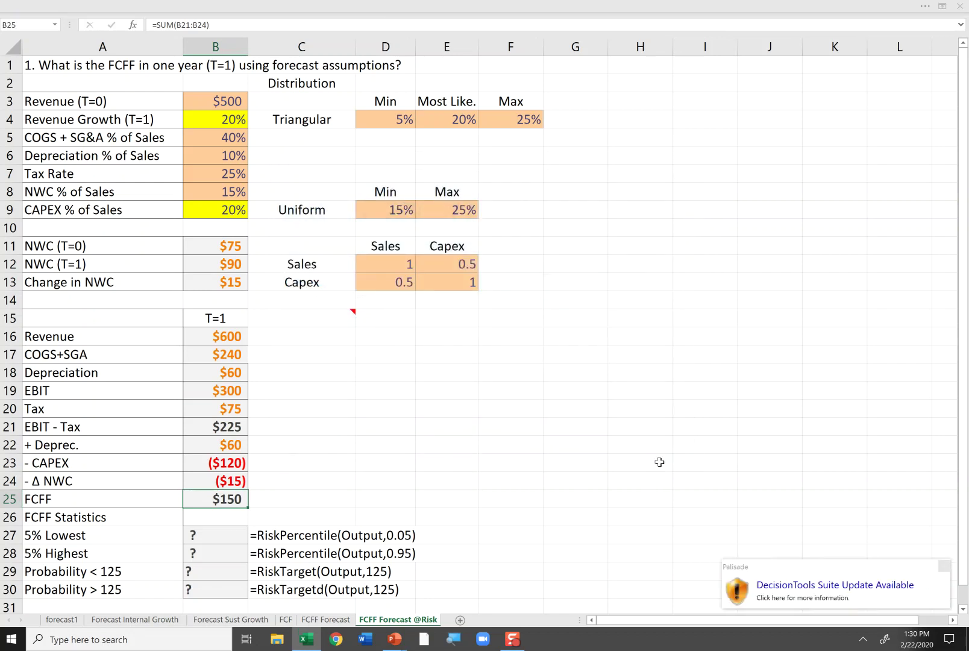
pyautogui.click(385, 5)
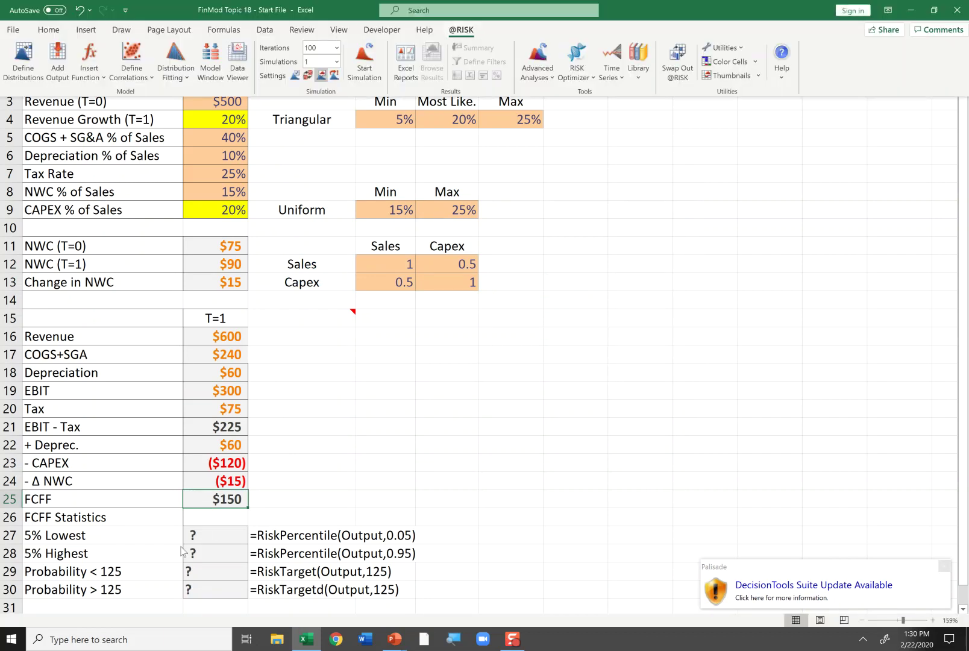
pyautogui.click(209, 496)
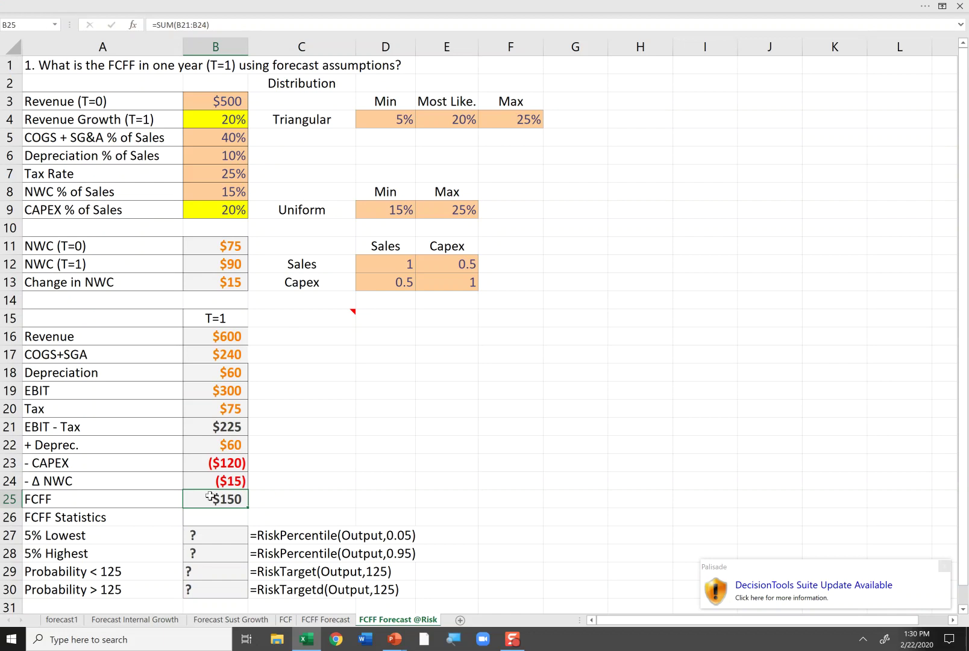
pyautogui.click(241, 5)
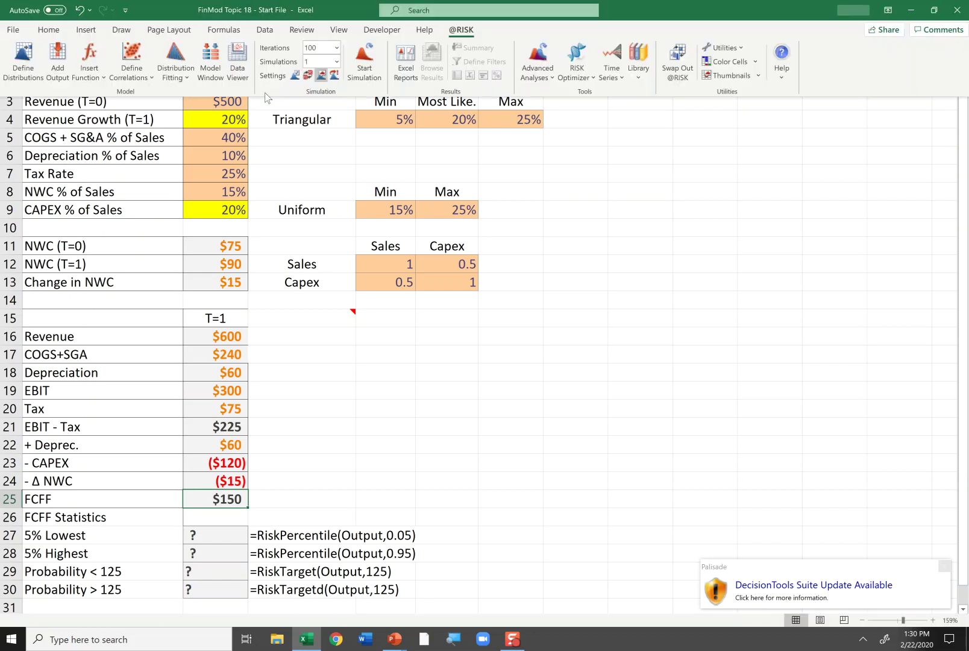
pyautogui.click(46, 70)
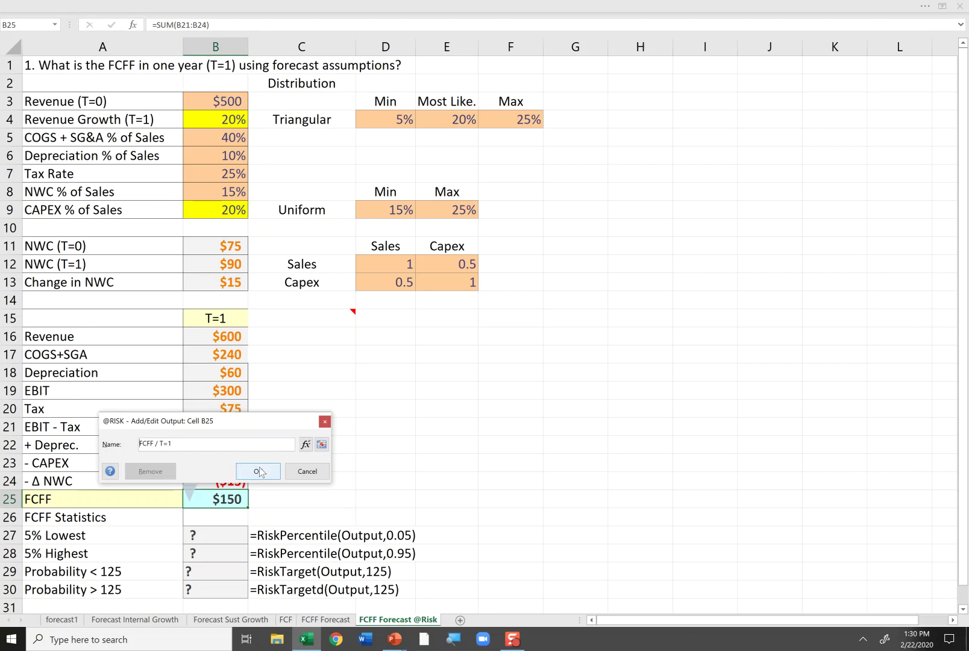
pyautogui.click(257, 469)
pyautogui.click(215, 119)
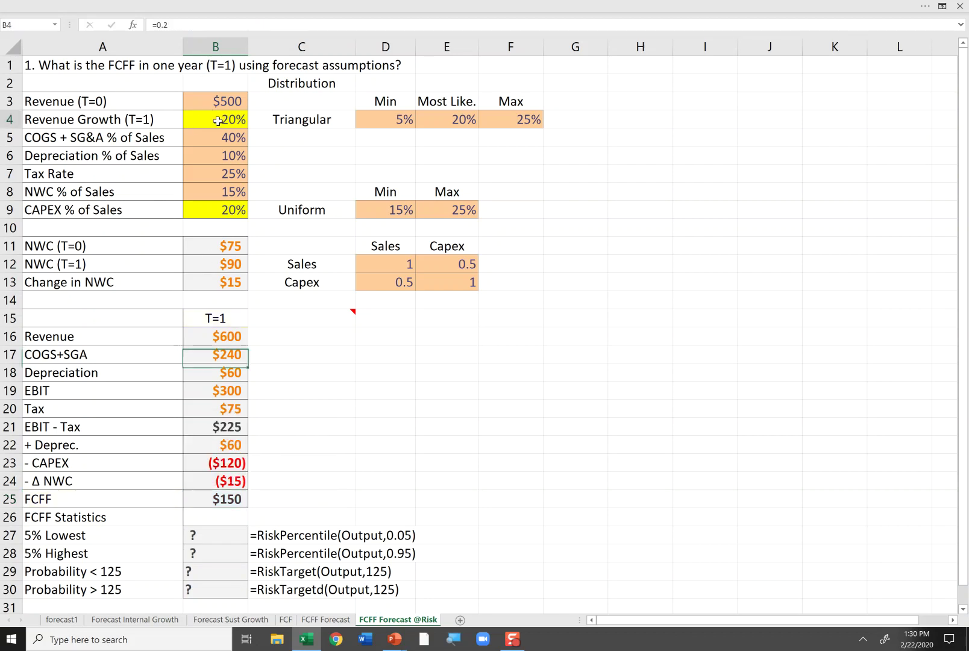
pyautogui.click(223, 210)
pyautogui.click(221, 120)
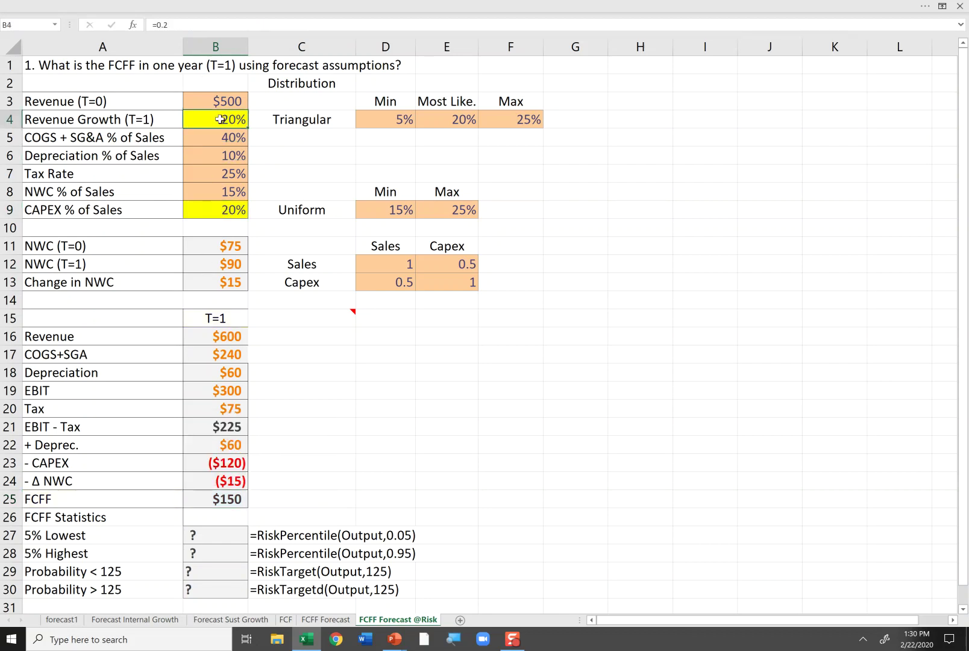
pyautogui.click(218, 2)
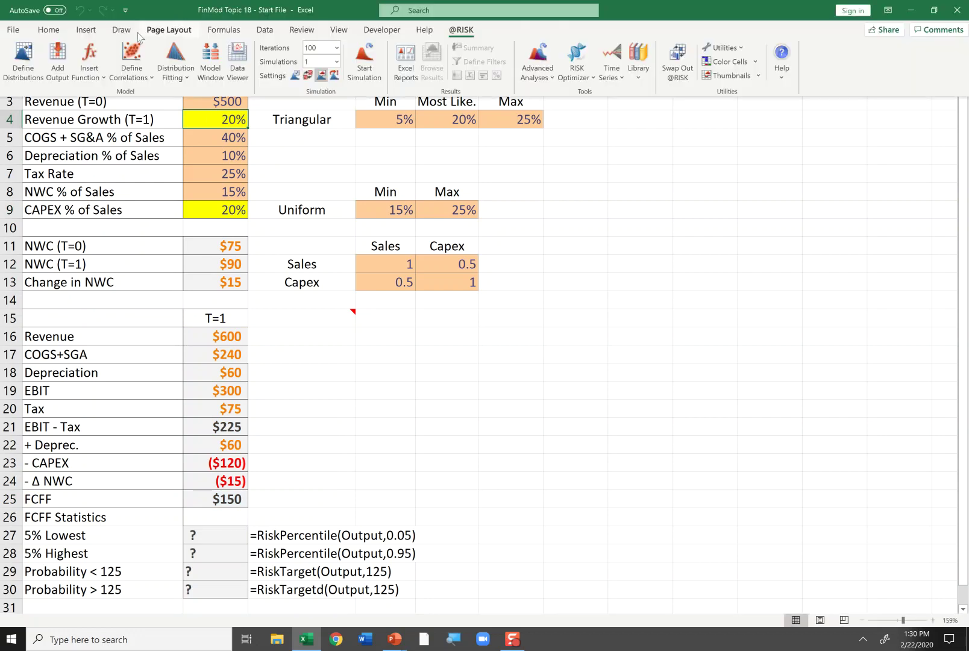
pyautogui.click(35, 60)
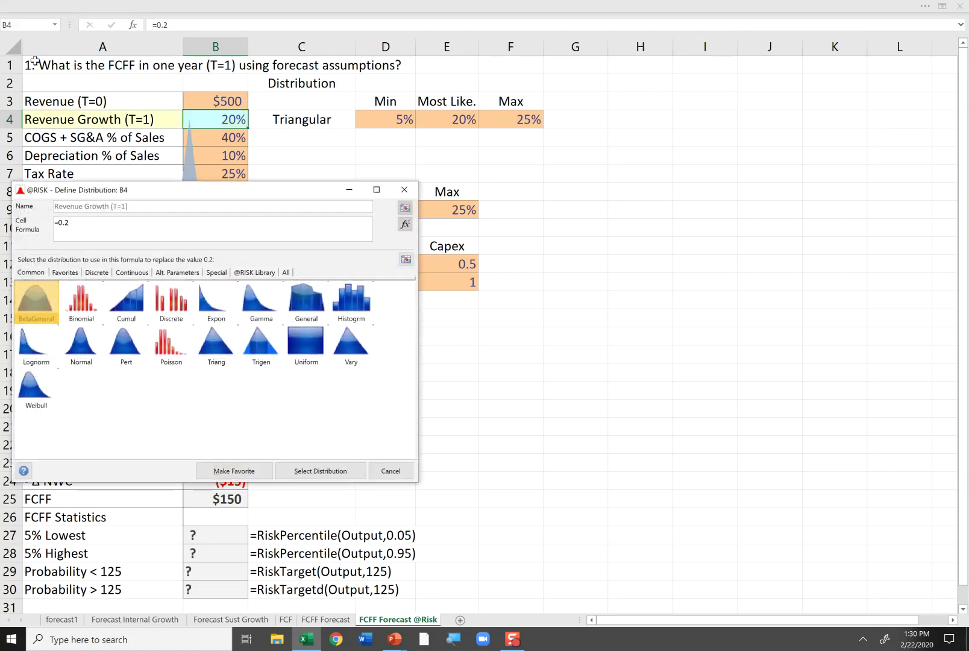
pyautogui.click(101, 323)
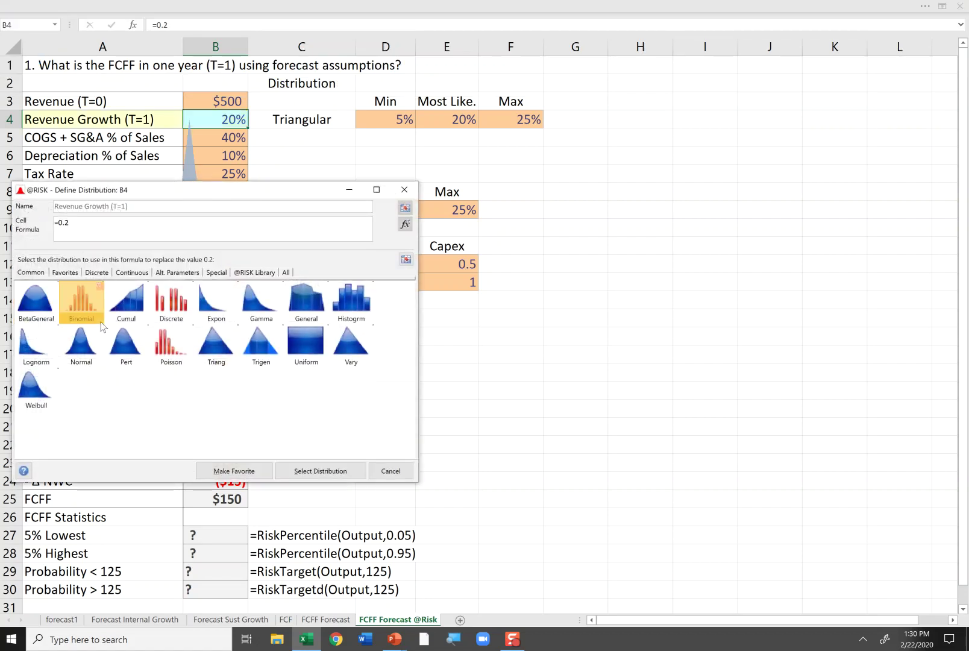
pyautogui.click(214, 350)
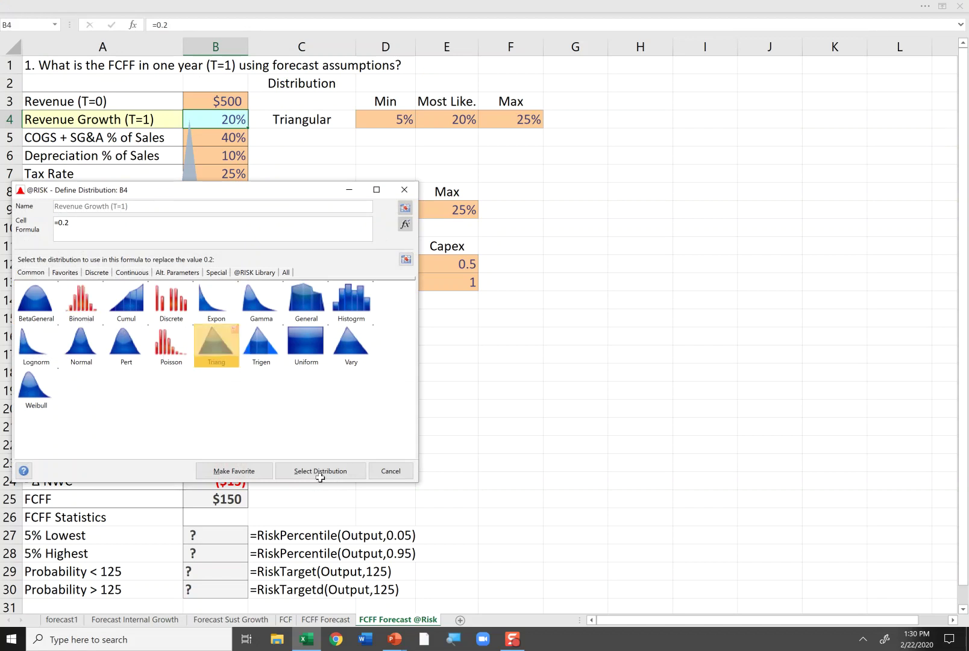
pyautogui.click(338, 476)
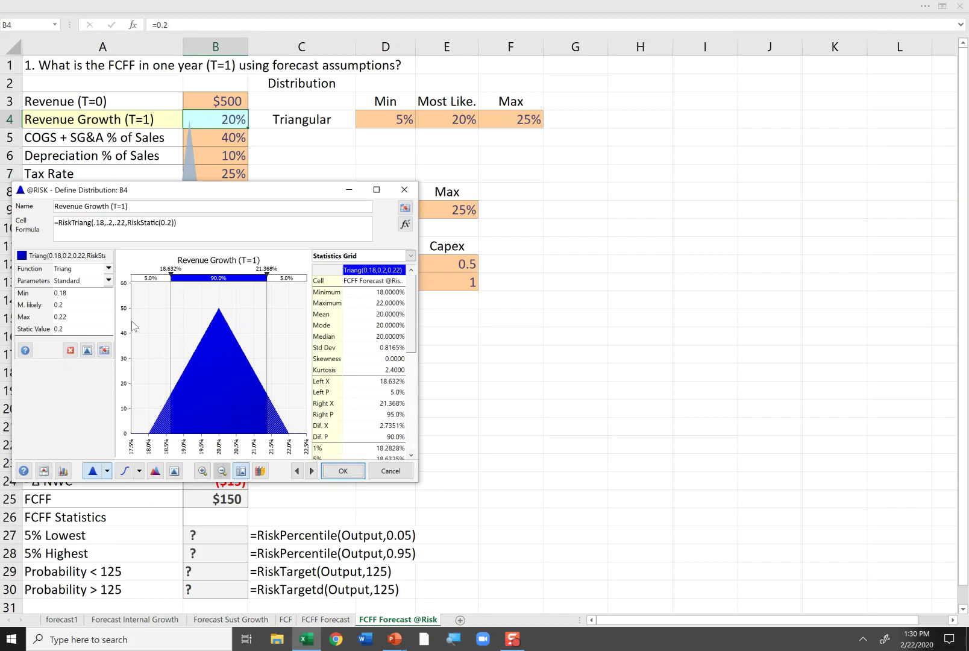
# Link the Revenue Growth Triang distribution's Min, M. likely and Max to cells D4, E4 and F4, and accept the distribution.
pyautogui.click(105, 350)
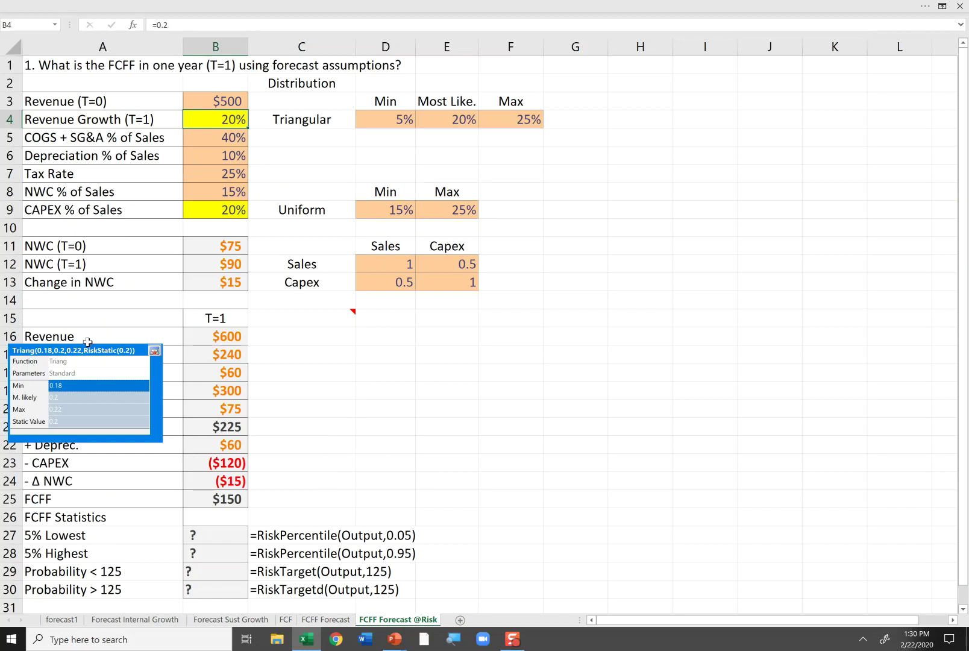
pyautogui.moveTo(94, 354); pyautogui.dragTo(446, 164)
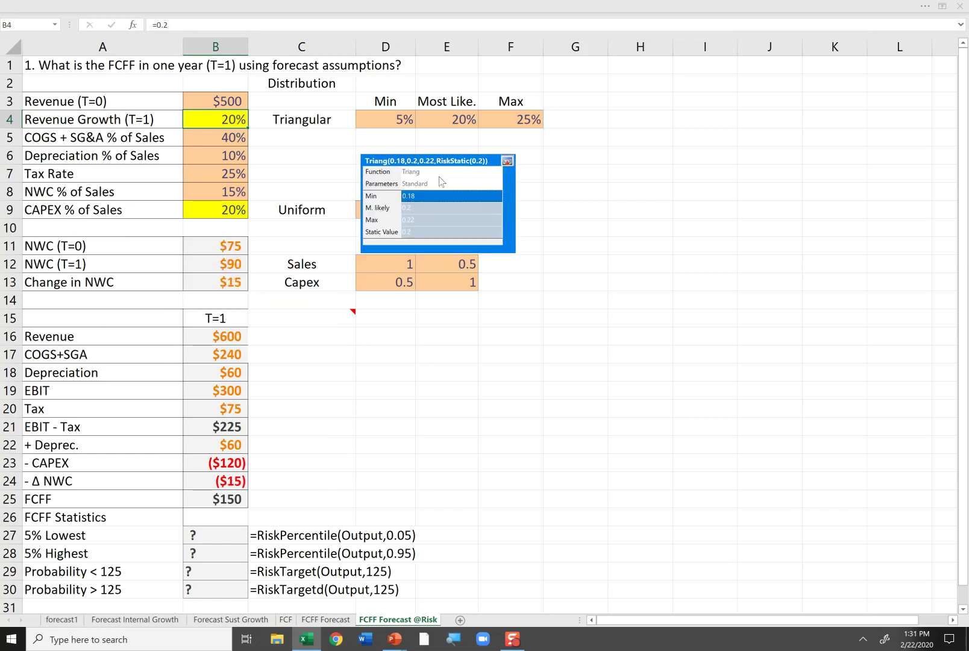
pyautogui.click(390, 116)
pyautogui.click(391, 117)
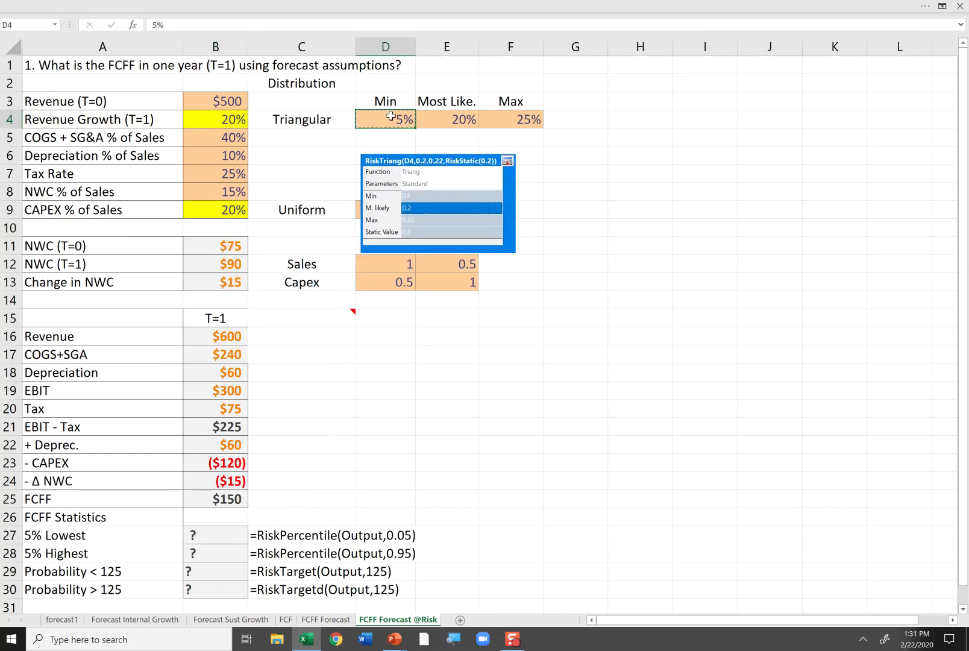
pyautogui.click(454, 117)
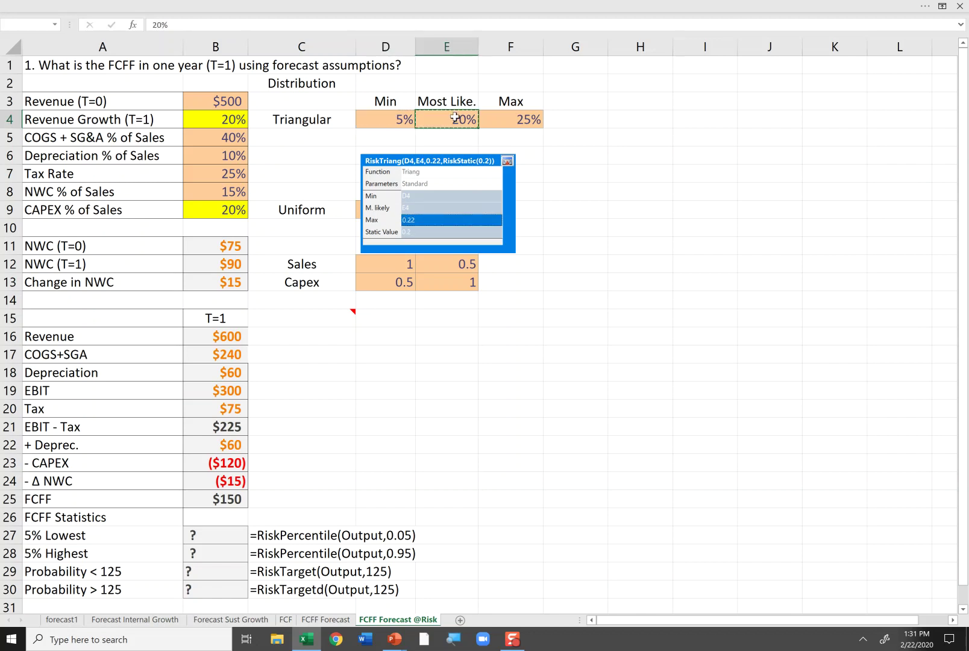
pyautogui.click(514, 118)
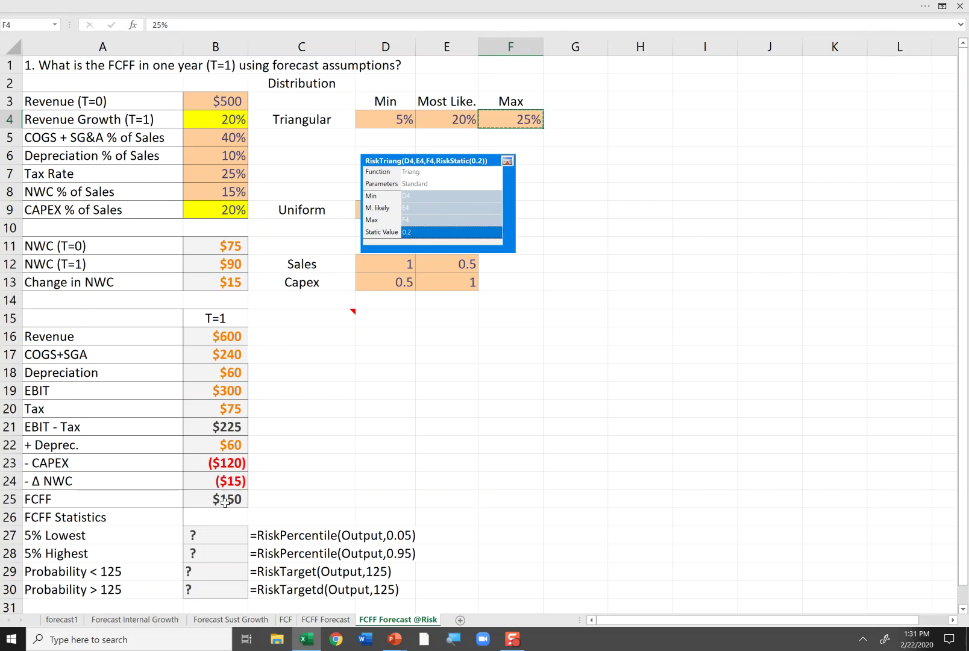
pyautogui.click(508, 161)
pyautogui.moveTo(224, 191); pyautogui.dragTo(503, 156)
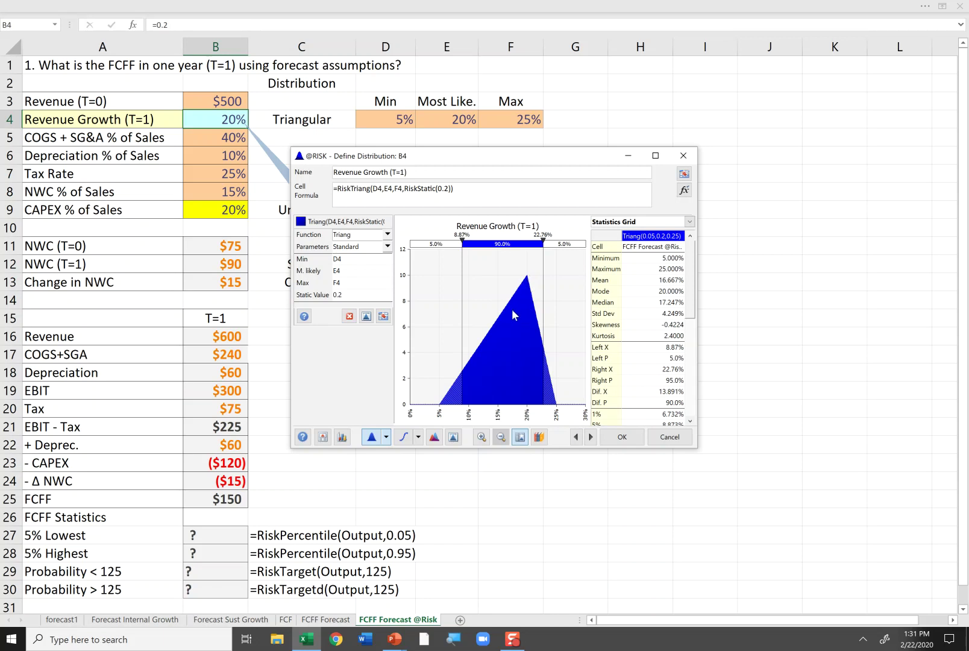
pyautogui.click(622, 437)
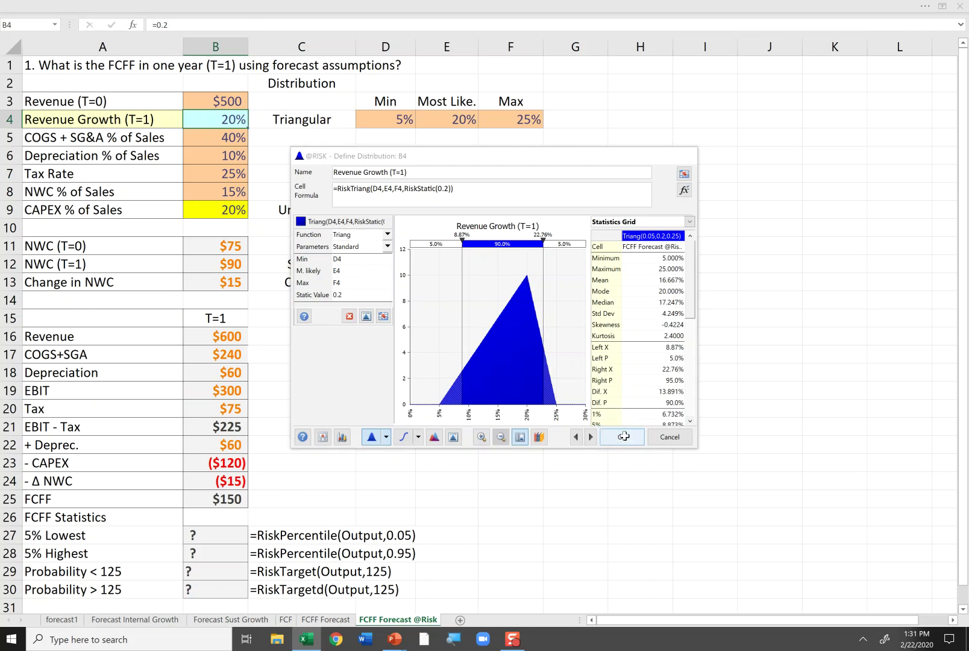
pyautogui.click(215, 211)
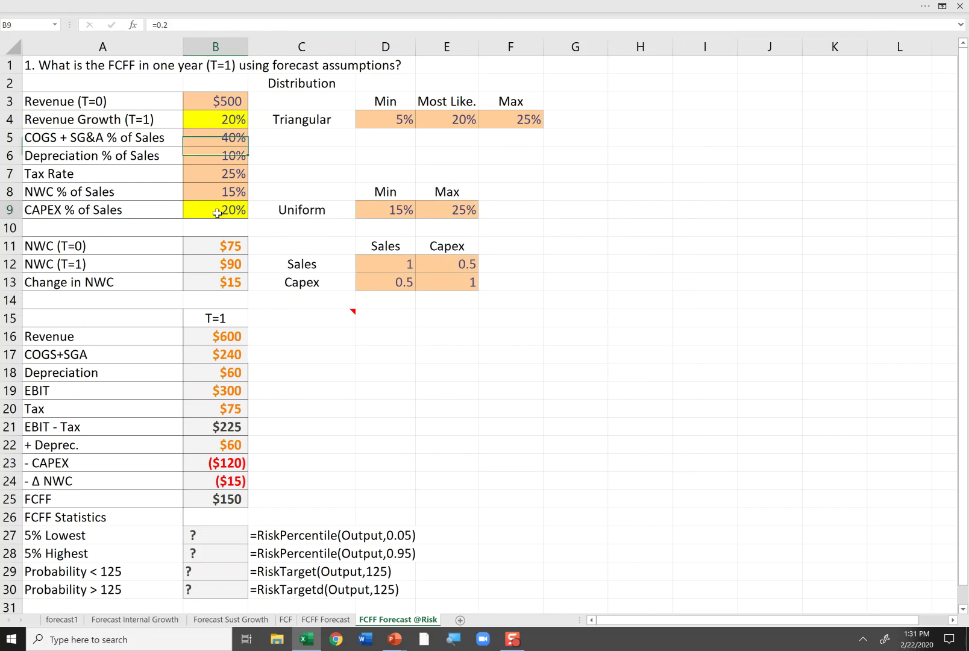
pyautogui.click(108, 5)
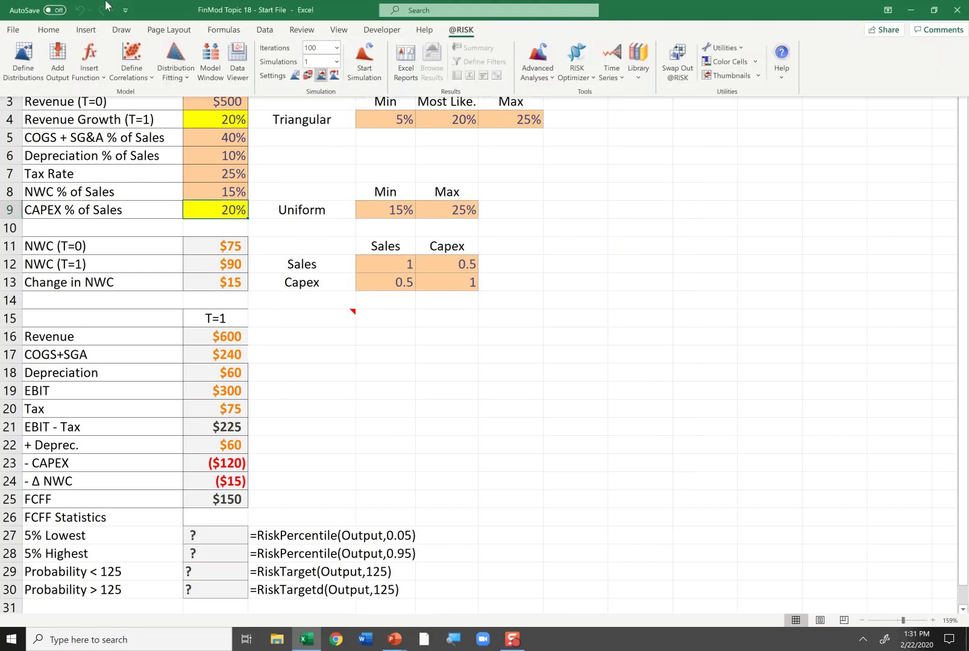
pyautogui.click(21, 65)
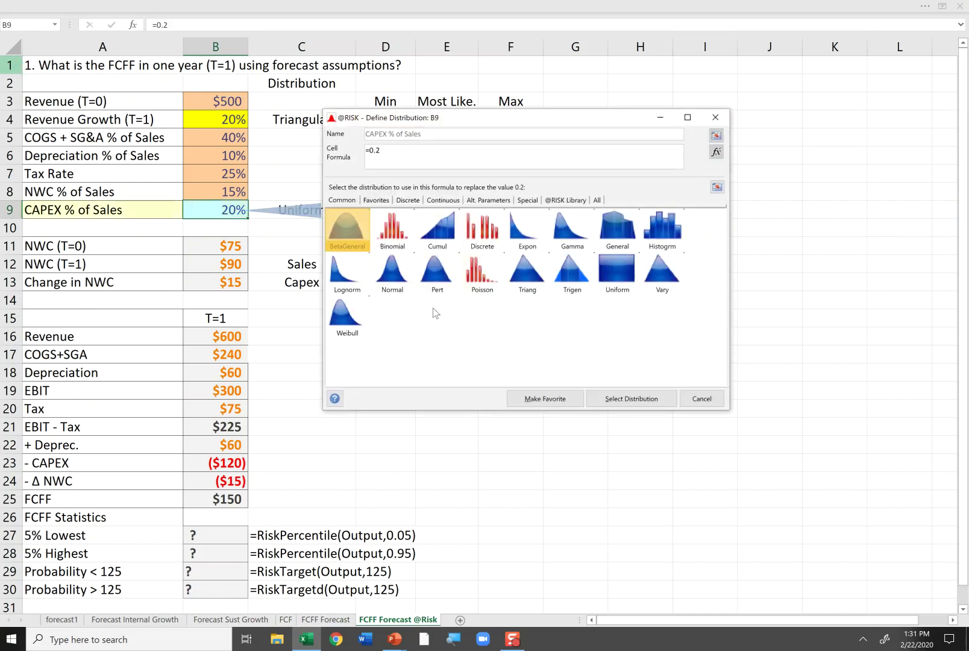
pyautogui.click(617, 279)
pyautogui.click(630, 398)
pyautogui.moveTo(530, 117); pyautogui.dragTo(543, 237)
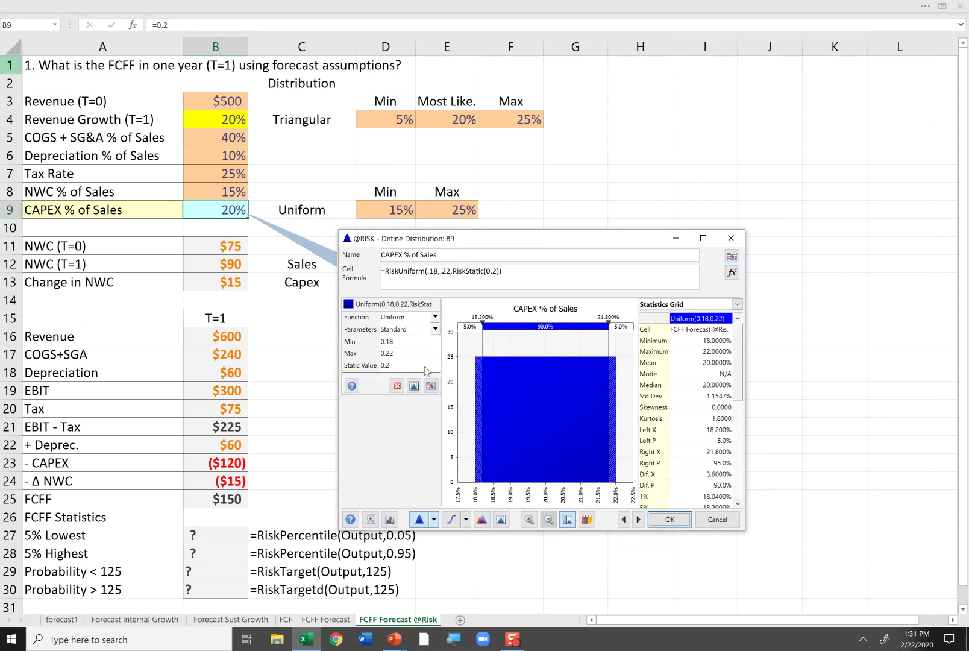
# Link the CAPEX Uniform distribution's Min and Max to cells D9 and E9, and accept the distribution.
pyautogui.click(430, 386)
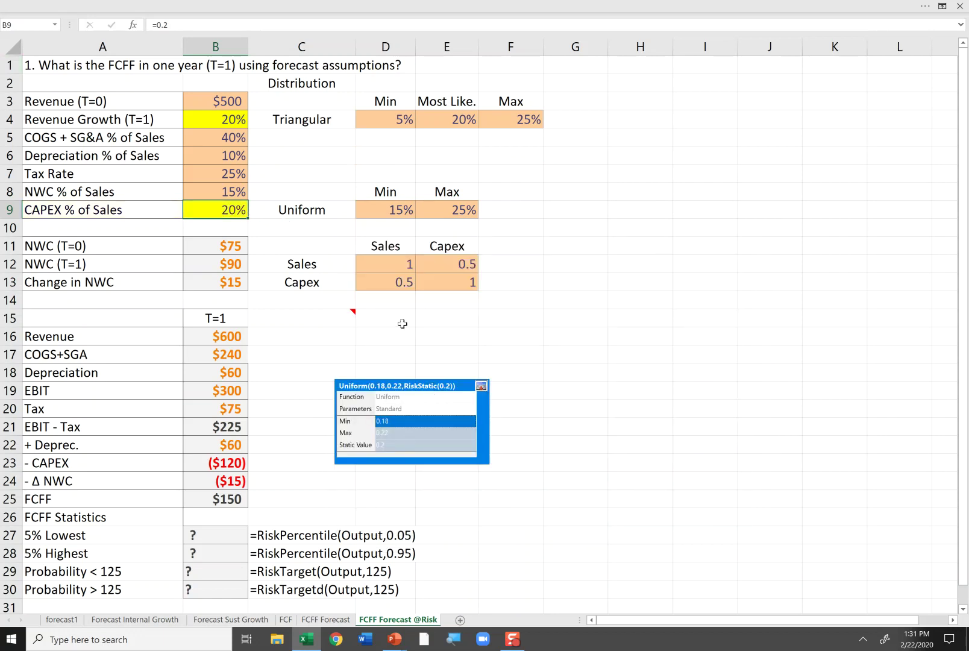
pyautogui.click(386, 210)
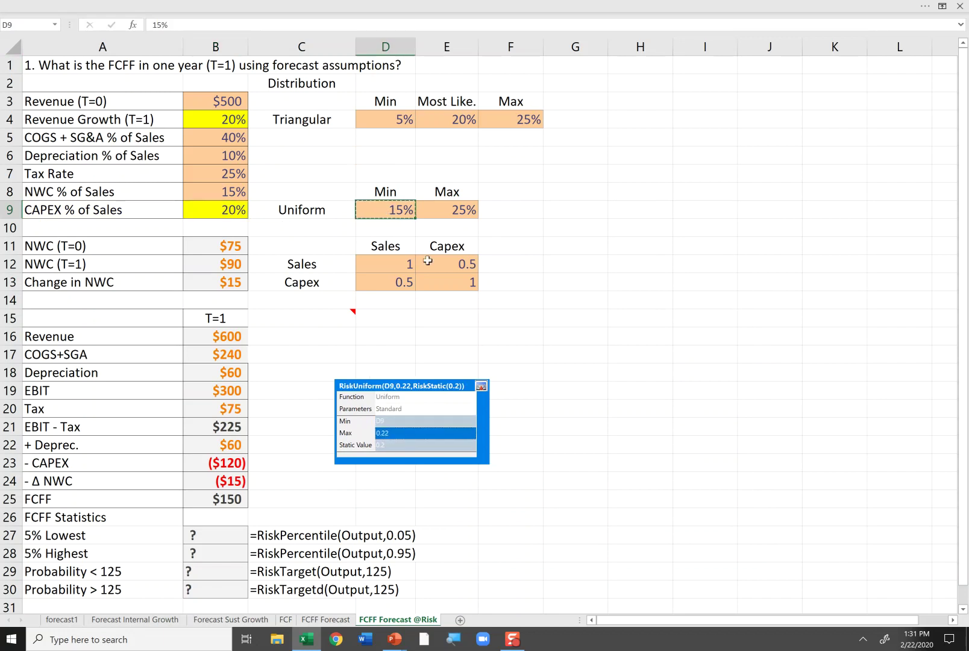
pyautogui.click(453, 211)
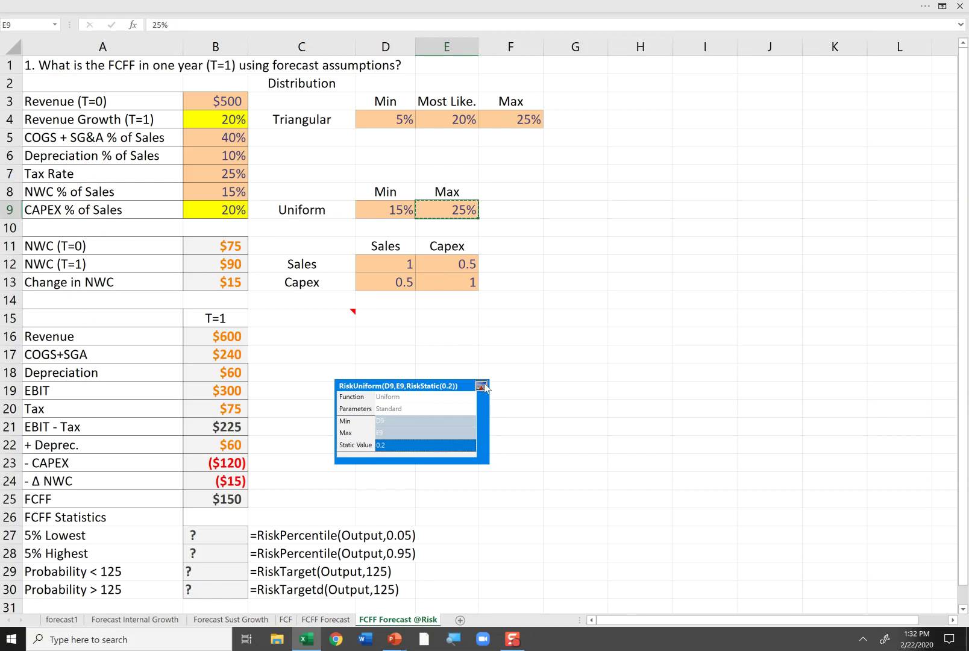
pyautogui.click(480, 388)
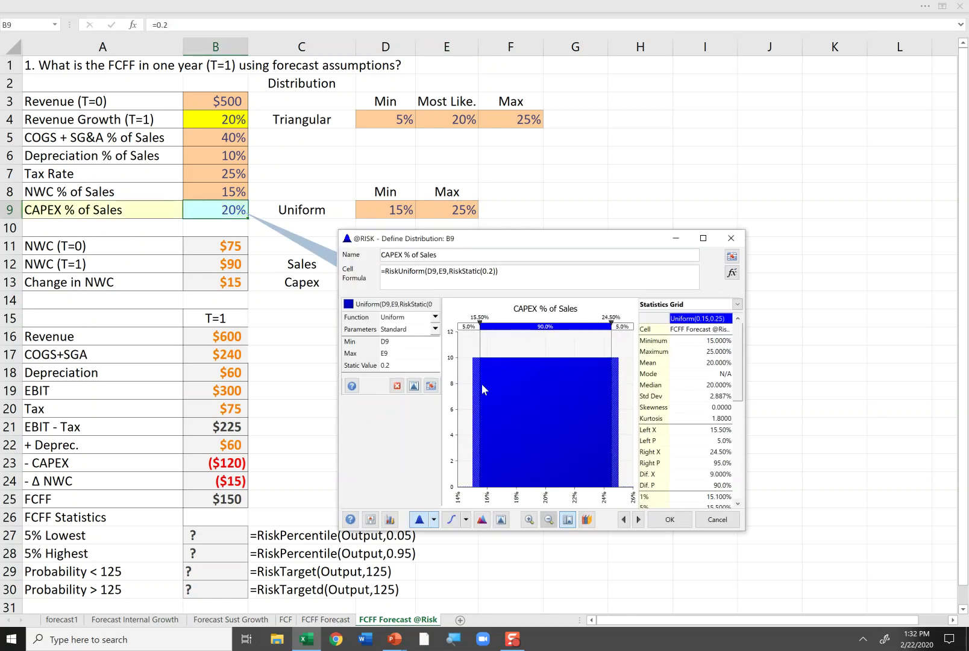
pyautogui.click(668, 520)
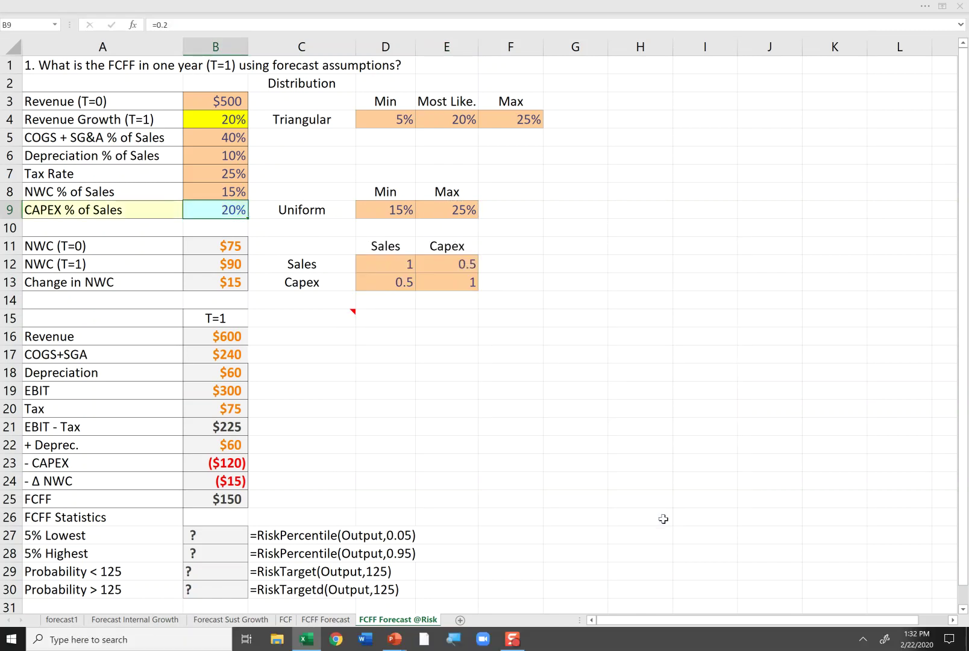
pyautogui.click(215, 116)
pyautogui.click(223, 211)
pyautogui.click(223, 500)
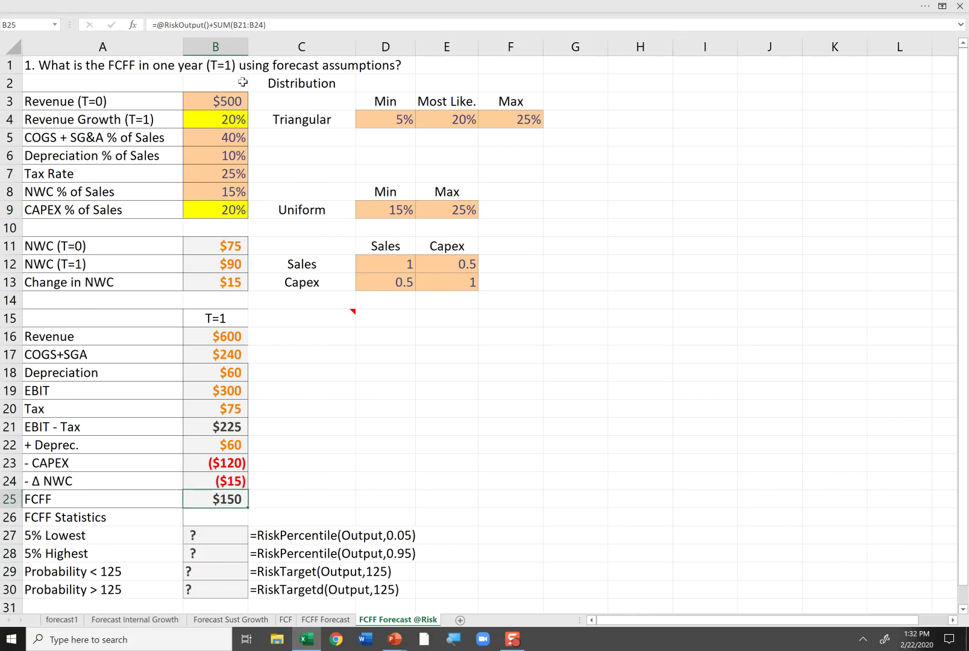
pyautogui.click(357, 5)
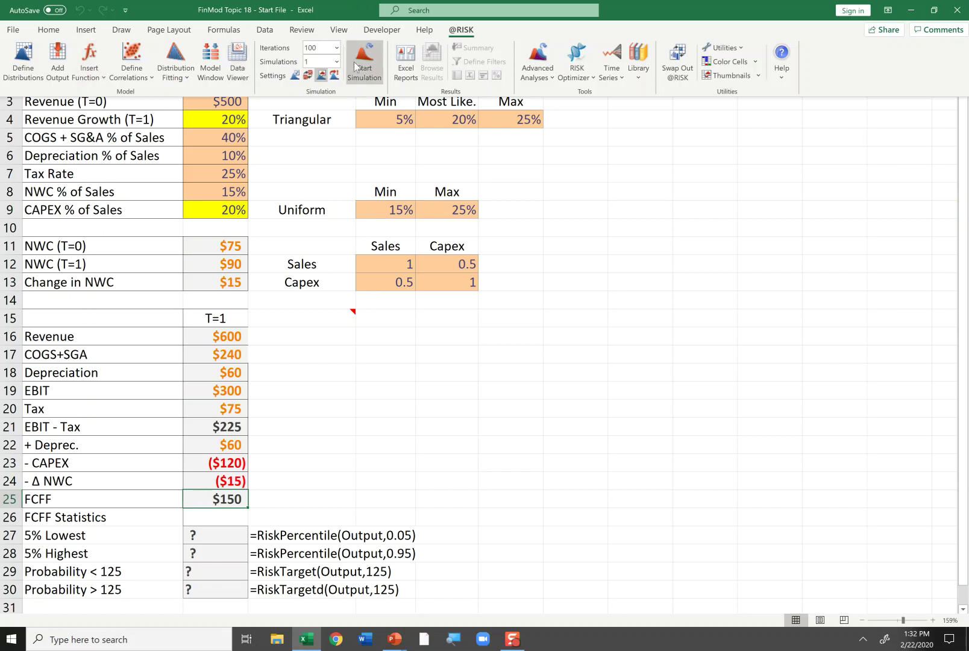
pyautogui.click(210, 72)
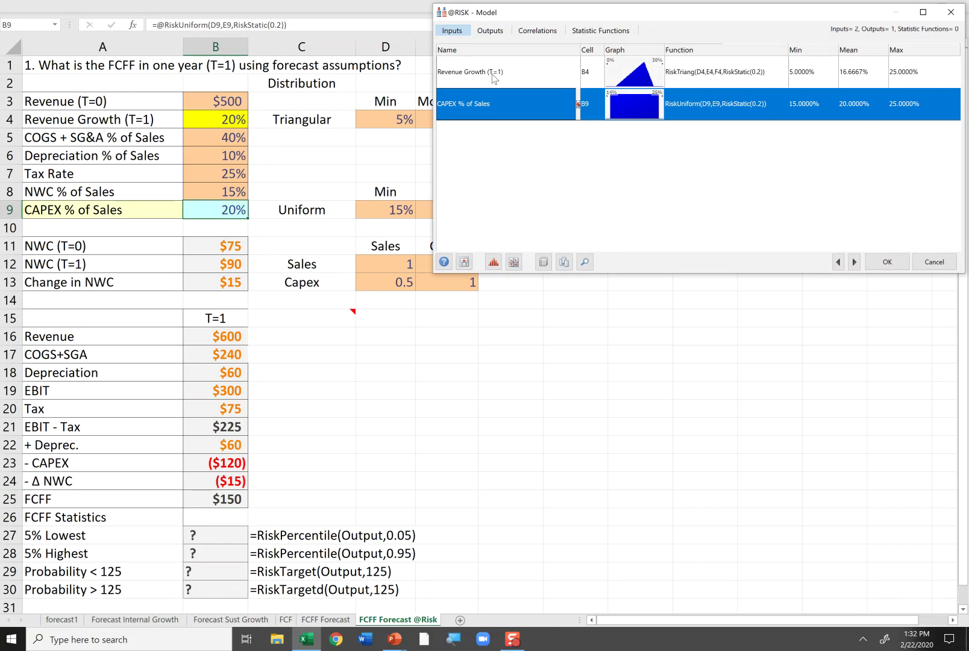
pyautogui.click(491, 73)
pyautogui.click(494, 106)
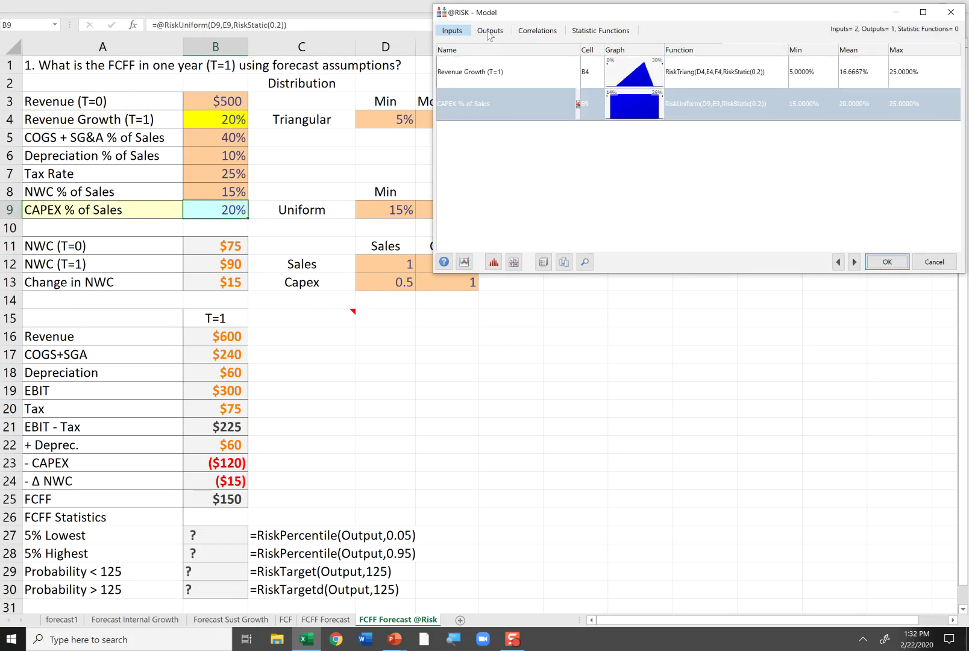
pyautogui.click(490, 31)
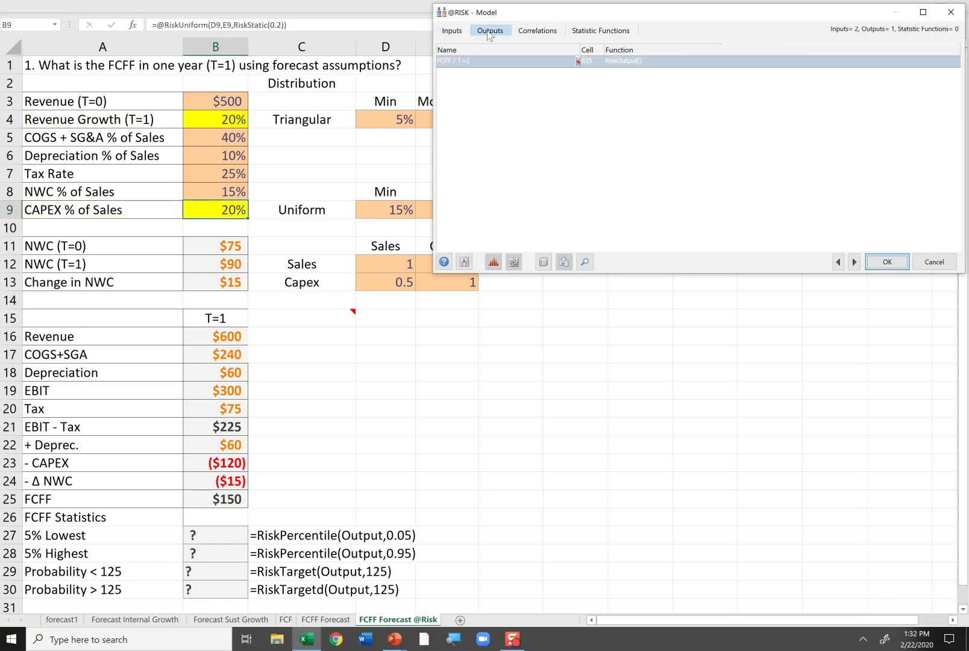
pyautogui.click(451, 33)
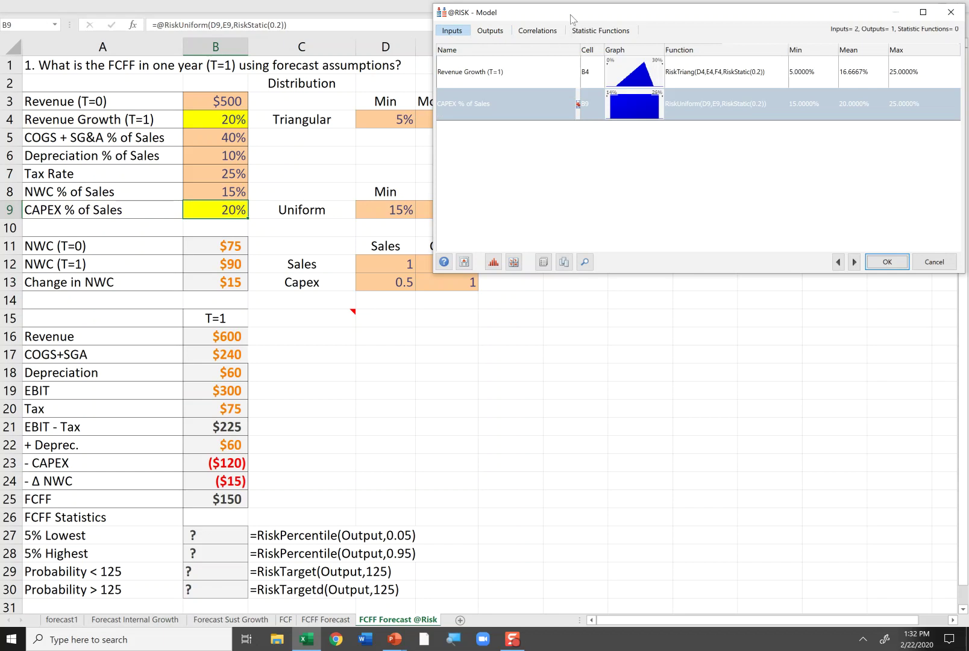
# Create a new correlation matrix for the Revenue Growth (T=1) and CAPEX % of Sales inputs.
pyautogui.moveTo(574, 18); pyautogui.dragTo(346, 311)
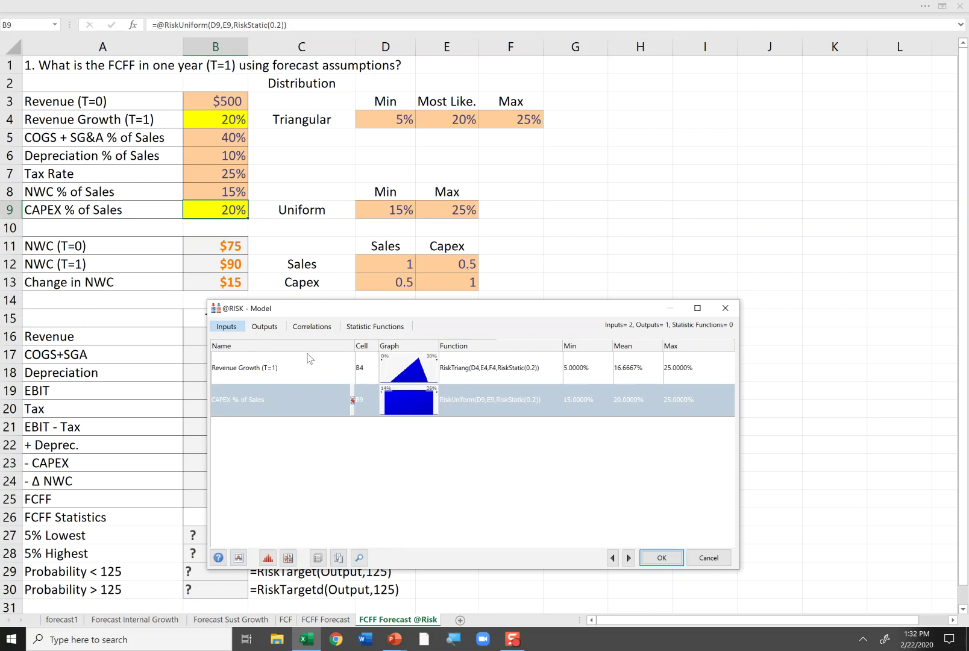
pyautogui.keyDown('shift'); pyautogui.click(288, 372); pyautogui.keyUp('shift')
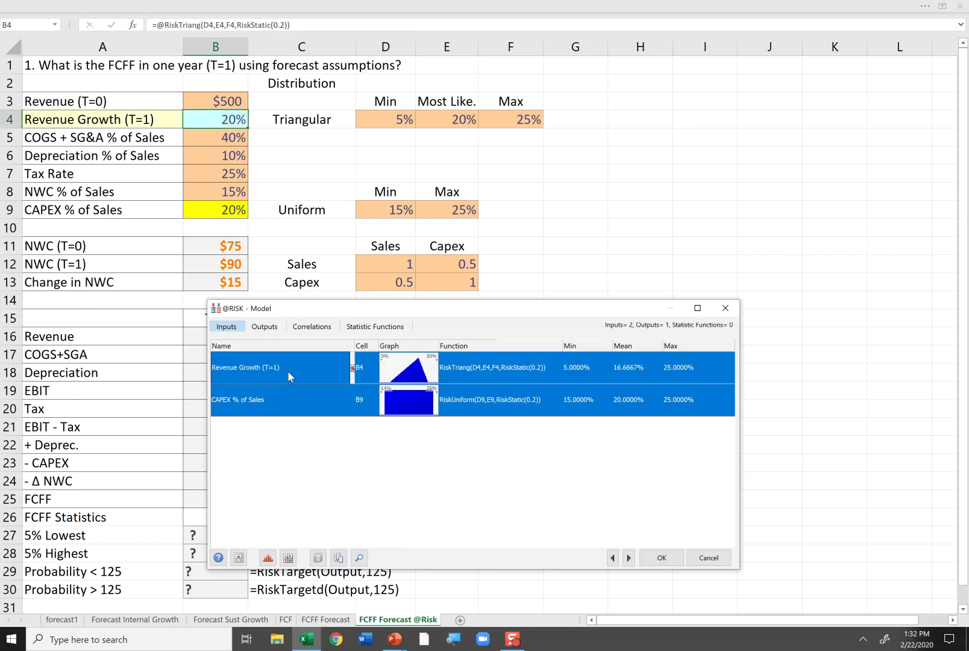
pyautogui.rightClick(288, 375)
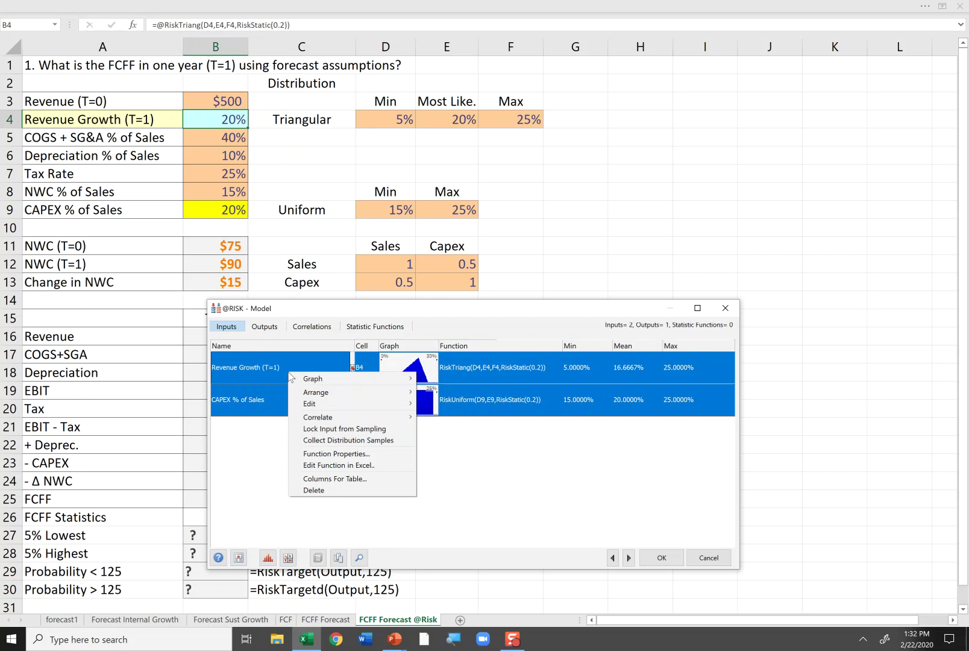
pyautogui.moveTo(331, 422)
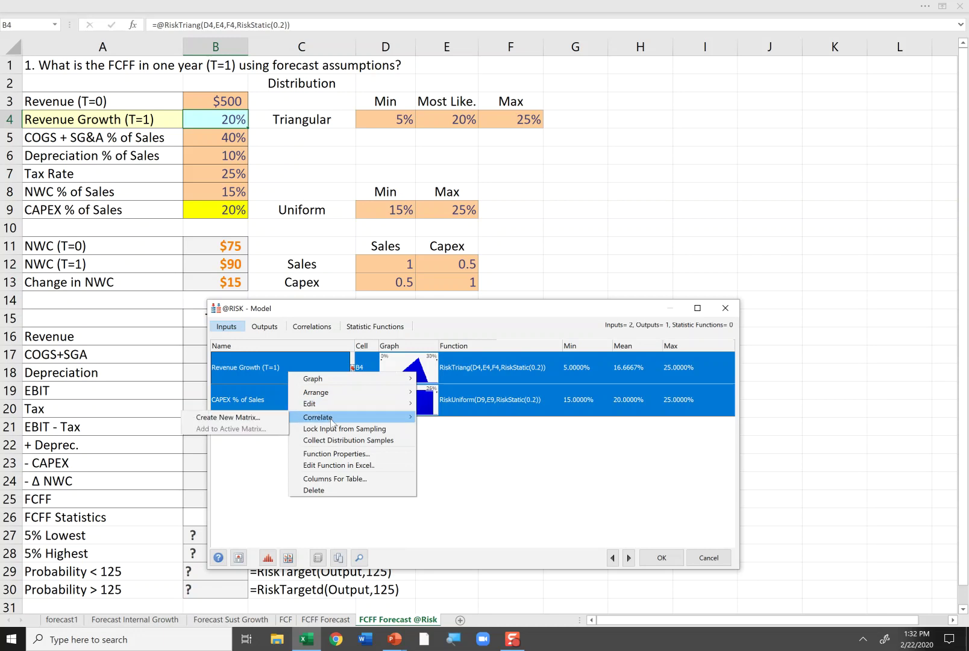
pyautogui.click(270, 417)
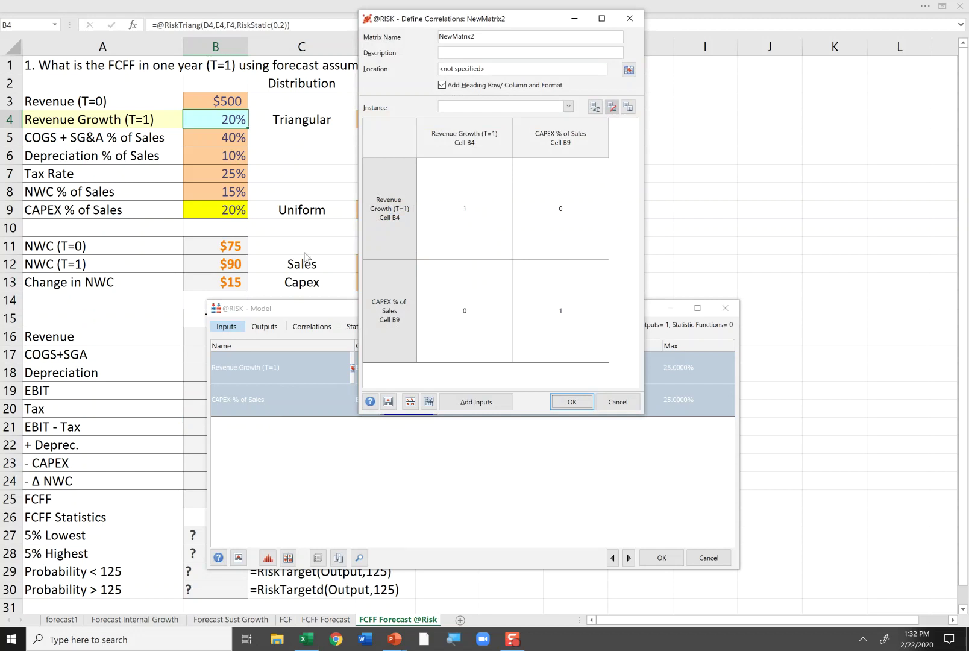
pyautogui.moveTo(442, 23); pyautogui.dragTo(390, 95)
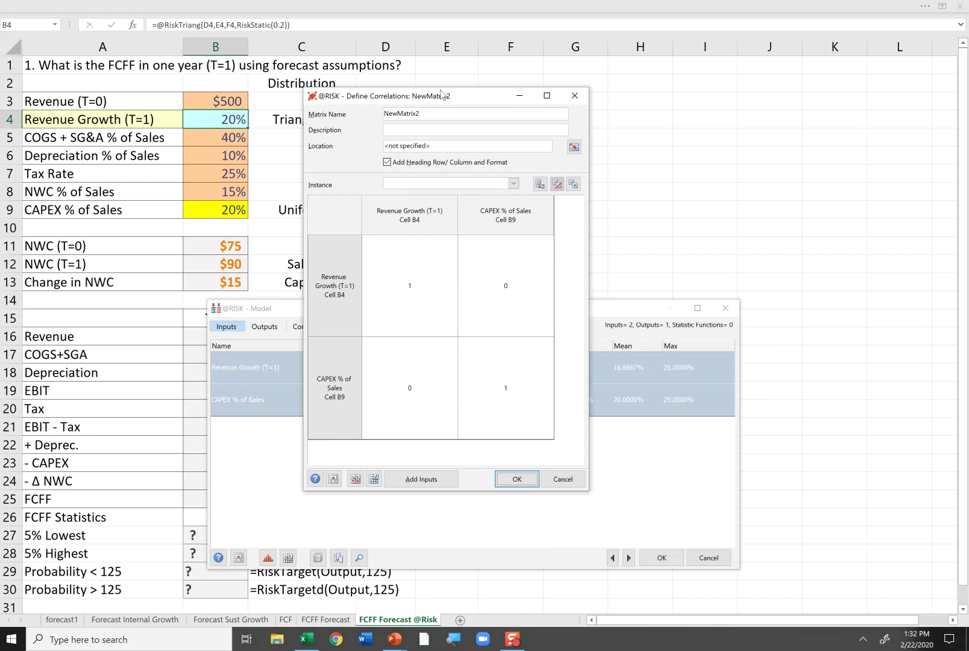
pyautogui.moveTo(442, 100); pyautogui.dragTo(464, 143)
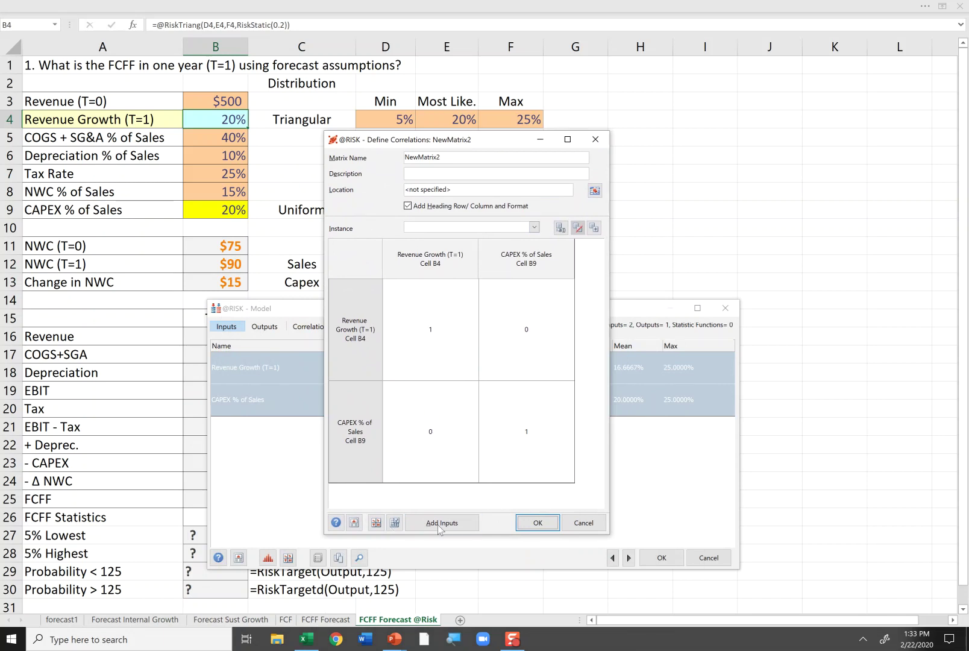
# Try to copy the correlation coefficients from worksheet range D12:E13 into the matrix.
pyautogui.rightClick(446, 335)
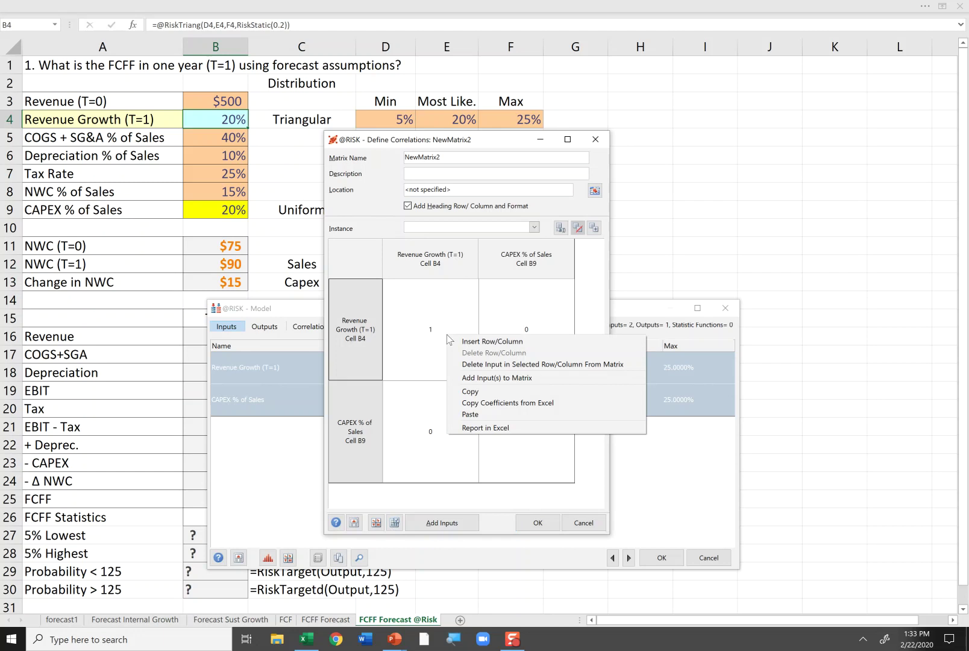
pyautogui.click(488, 407)
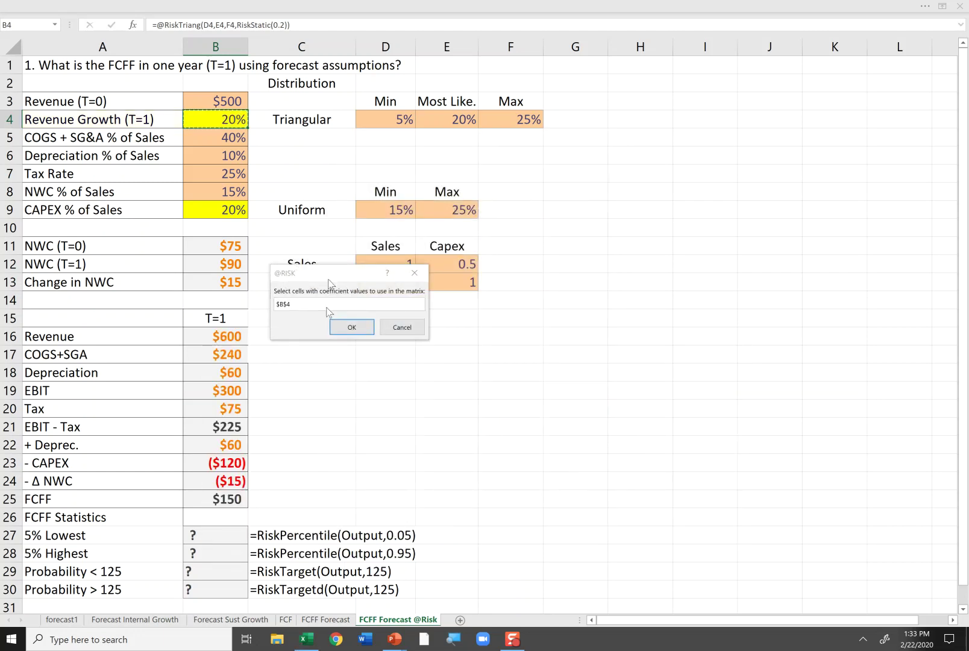
pyautogui.moveTo(375, 268); pyautogui.dragTo(443, 281)
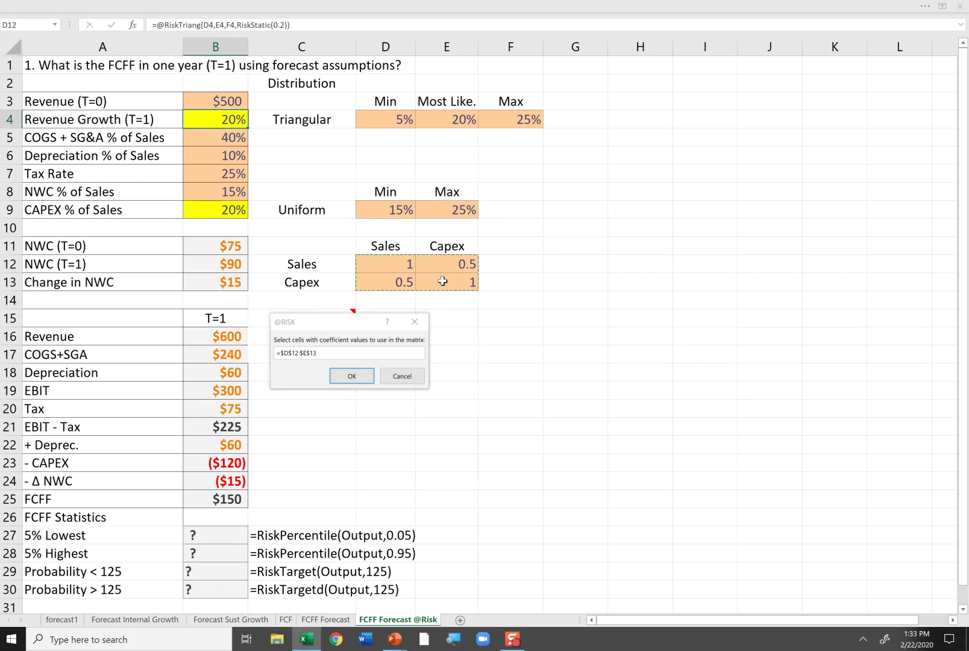
pyautogui.click(352, 379)
pyautogui.click(402, 376)
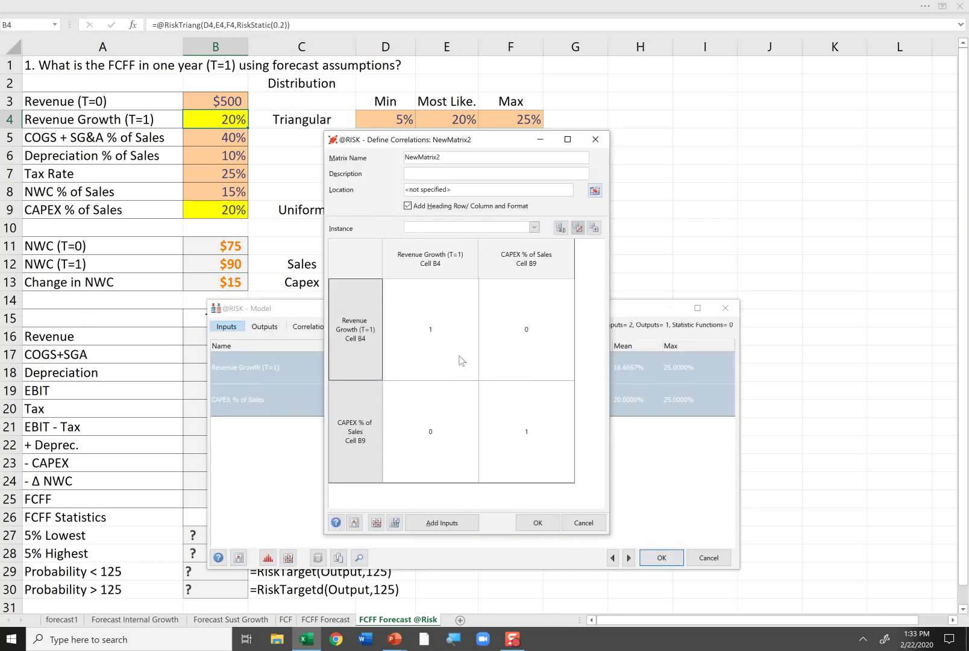
# Copy the correlation coefficients from worksheet range D12:E13 into the new matrix.
pyautogui.click(431, 329)
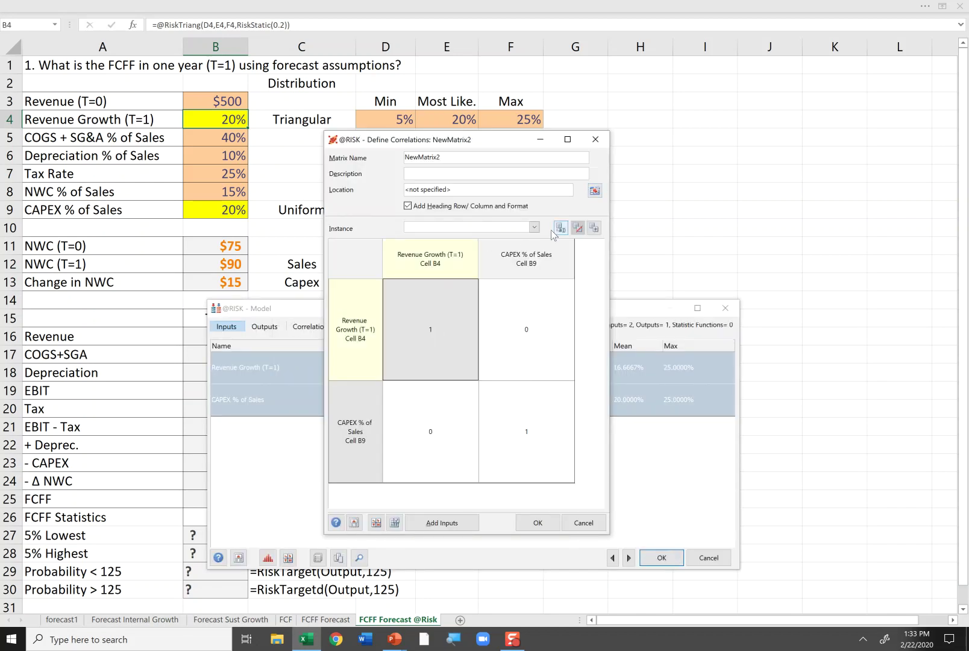
pyautogui.rightClick(441, 361)
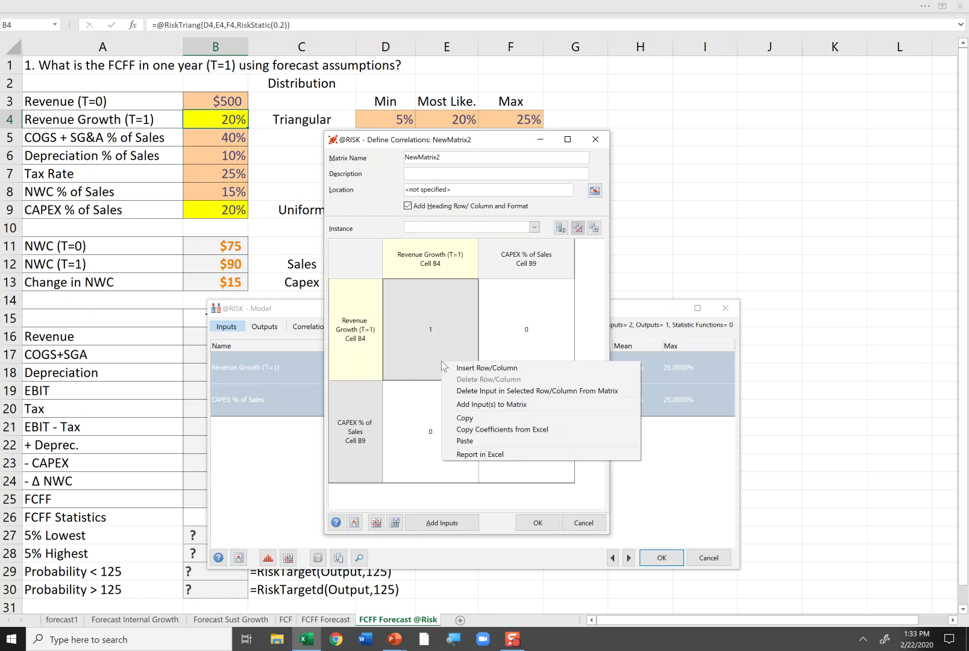
pyautogui.click(477, 429)
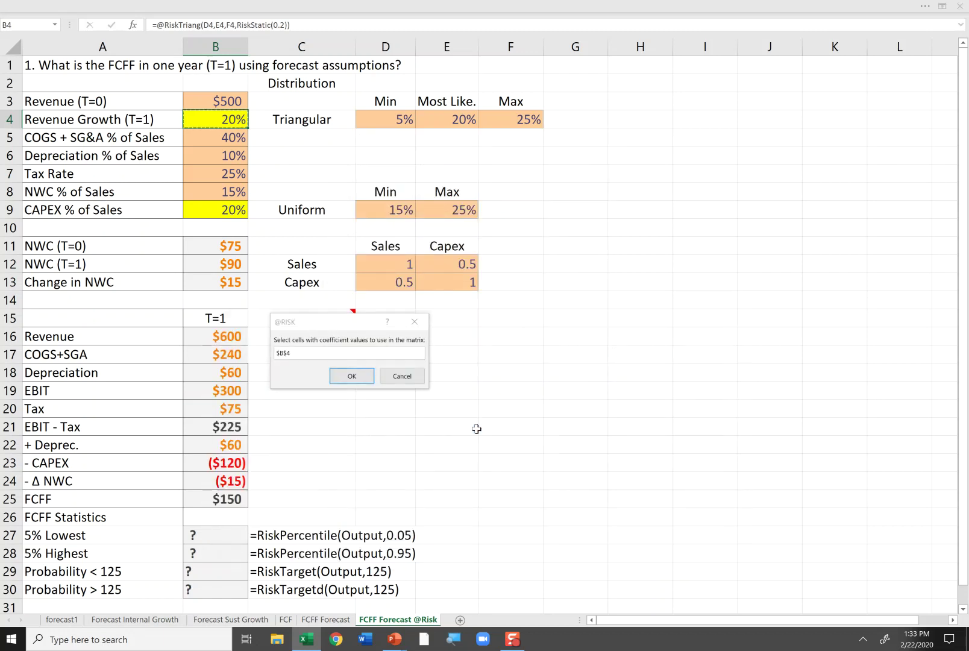
pyautogui.moveTo(388, 263); pyautogui.dragTo(470, 280)
pyautogui.click(352, 377)
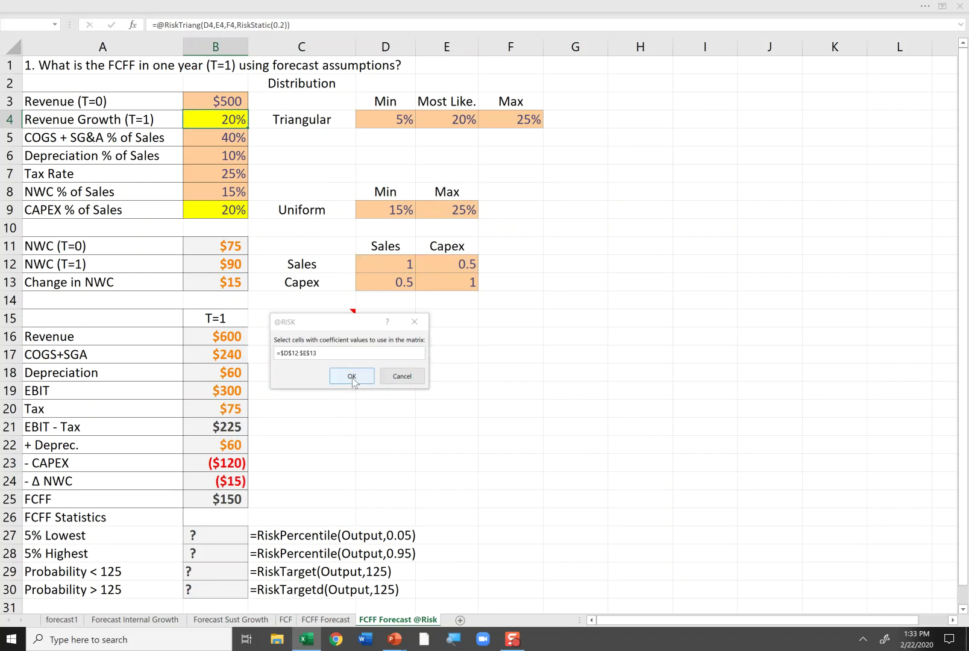
pyautogui.moveTo(330, 324); pyautogui.dragTo(442, 320)
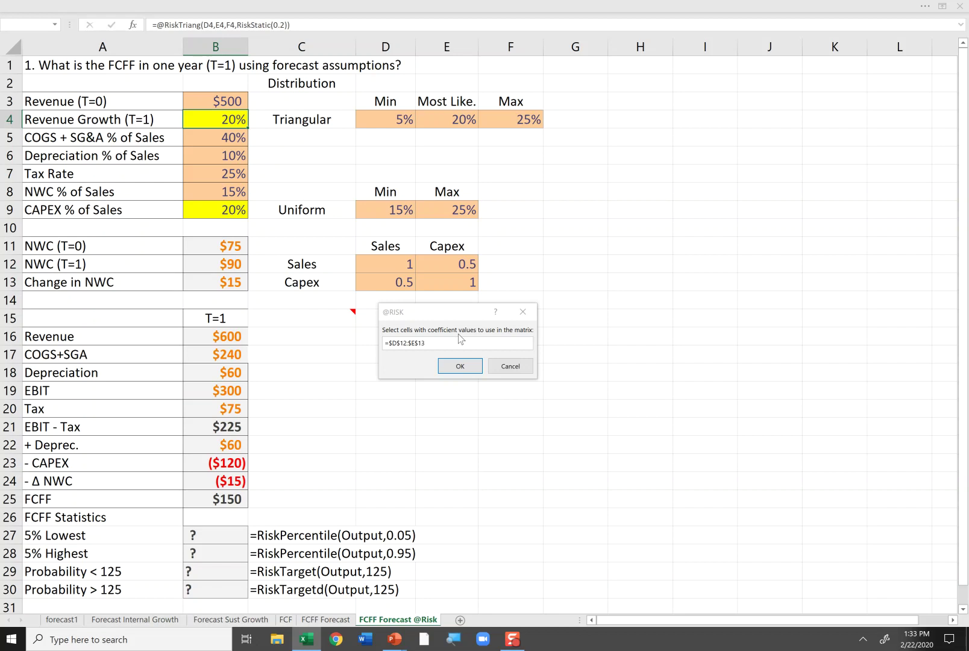
pyautogui.click(428, 342)
pyautogui.moveTo(380, 252); pyautogui.dragTo(450, 284)
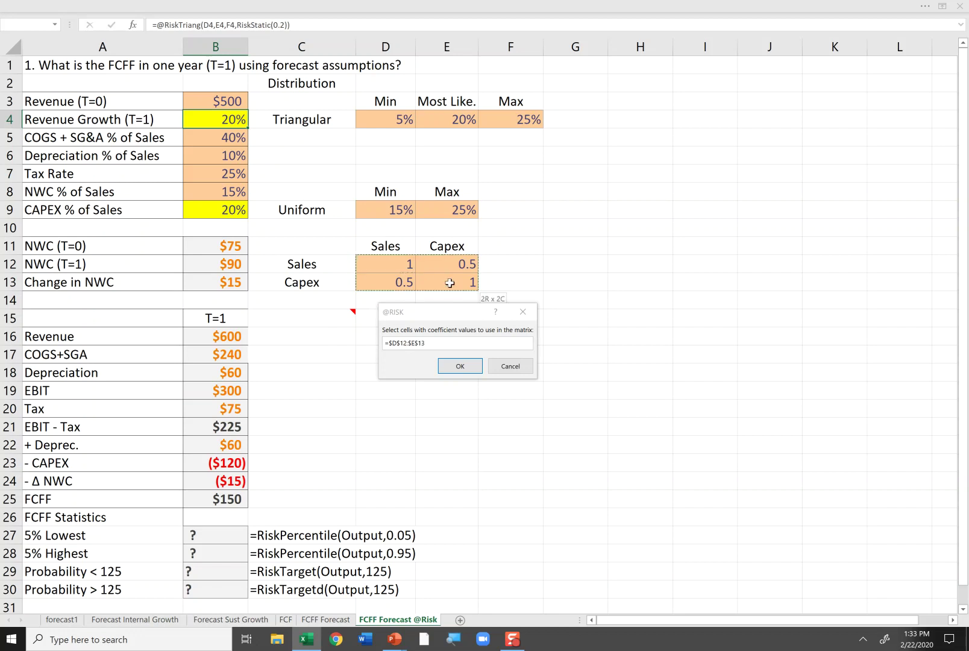
pyautogui.click(458, 367)
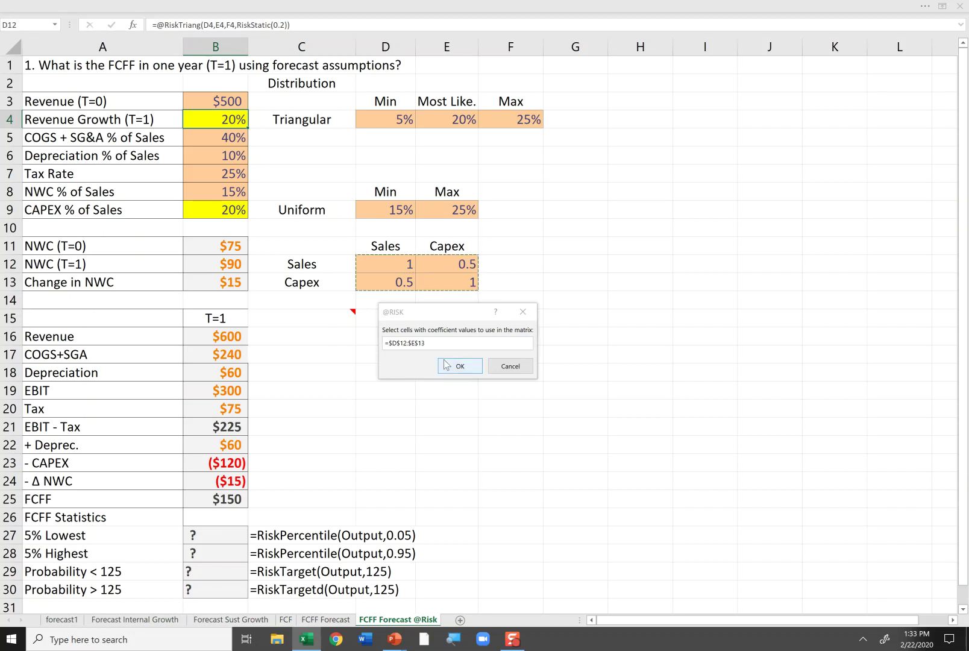
pyautogui.click(445, 364)
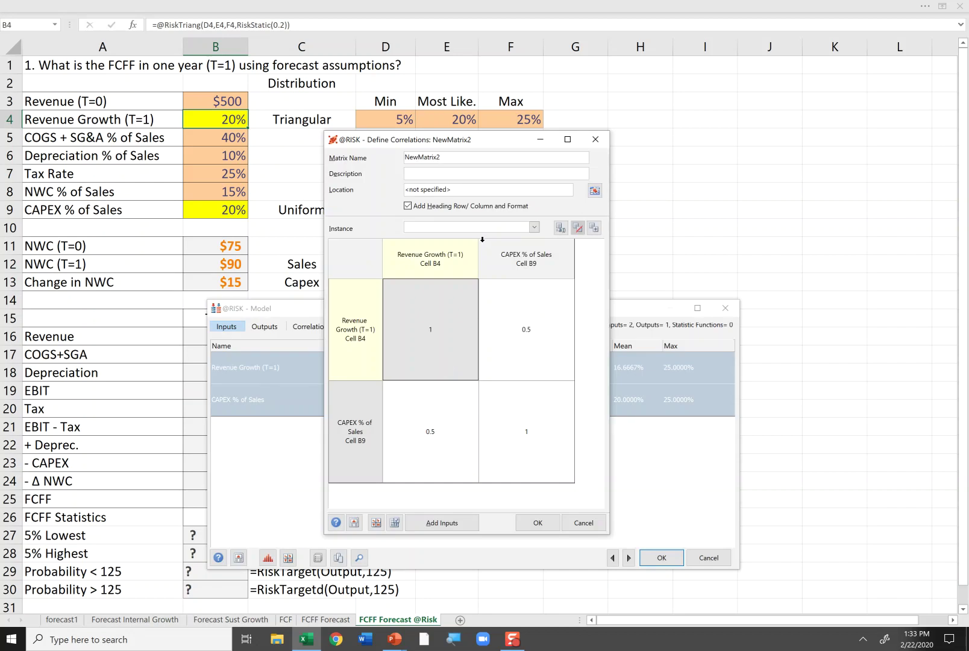
# Set the matrix's worksheet location to start at cell C15.
pyautogui.moveTo(463, 145); pyautogui.dragTo(286, 154)
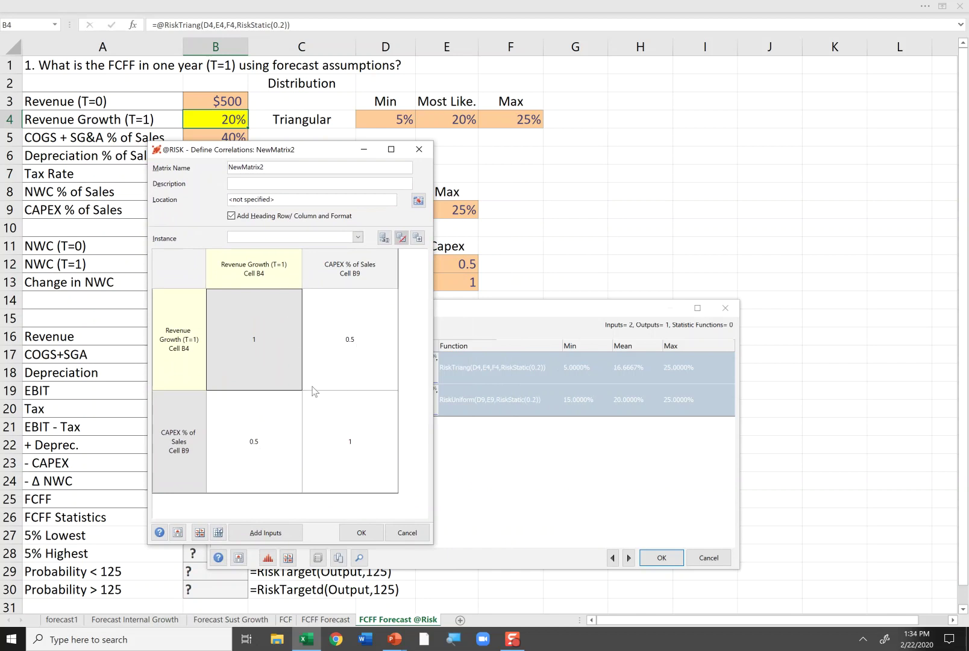
pyautogui.click(422, 205)
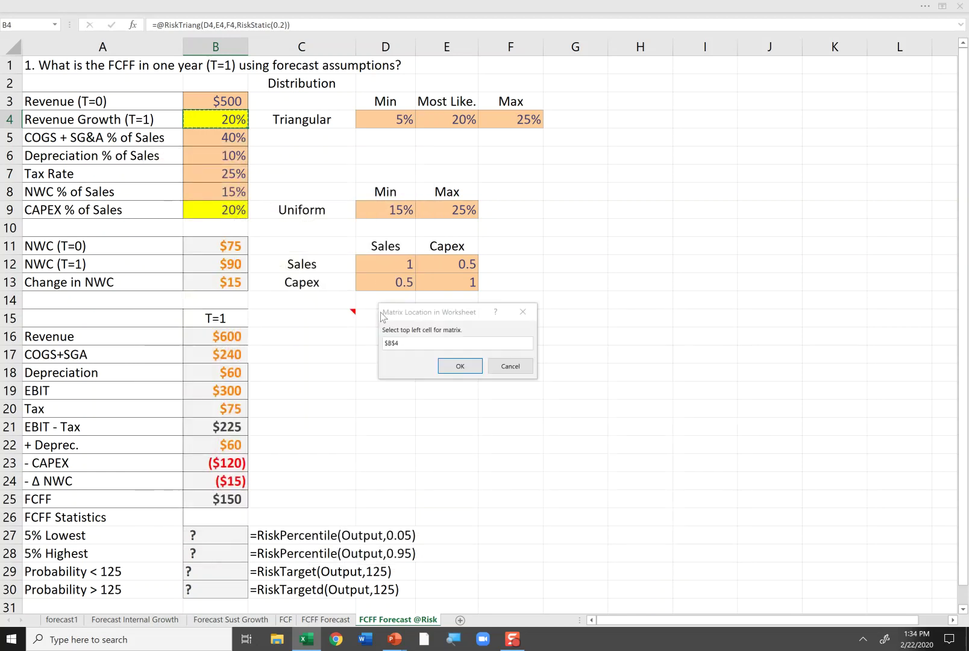
pyautogui.click(313, 320)
pyautogui.click(460, 367)
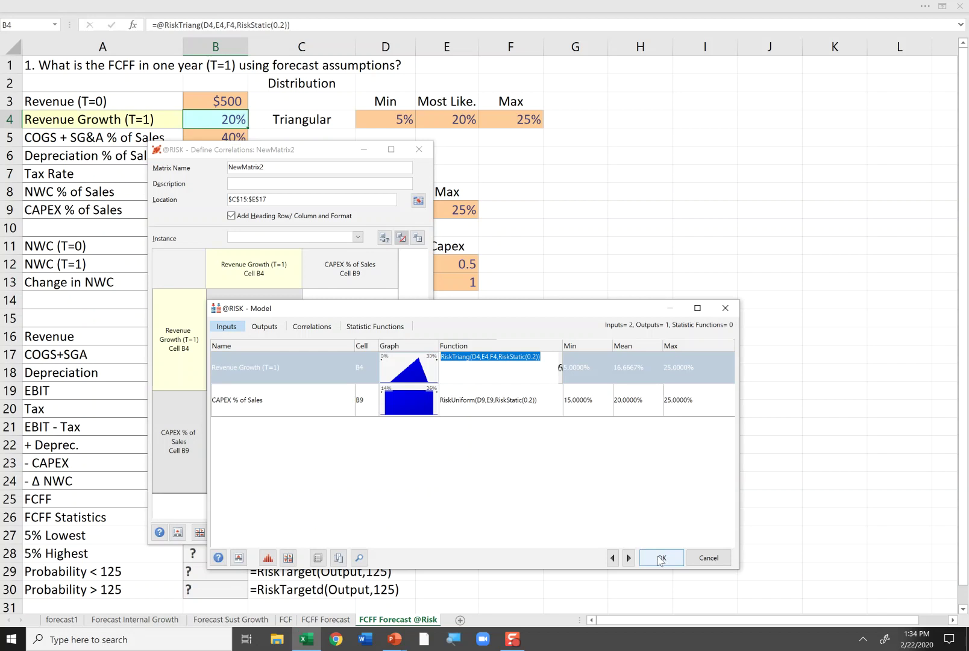
pyautogui.click(661, 558)
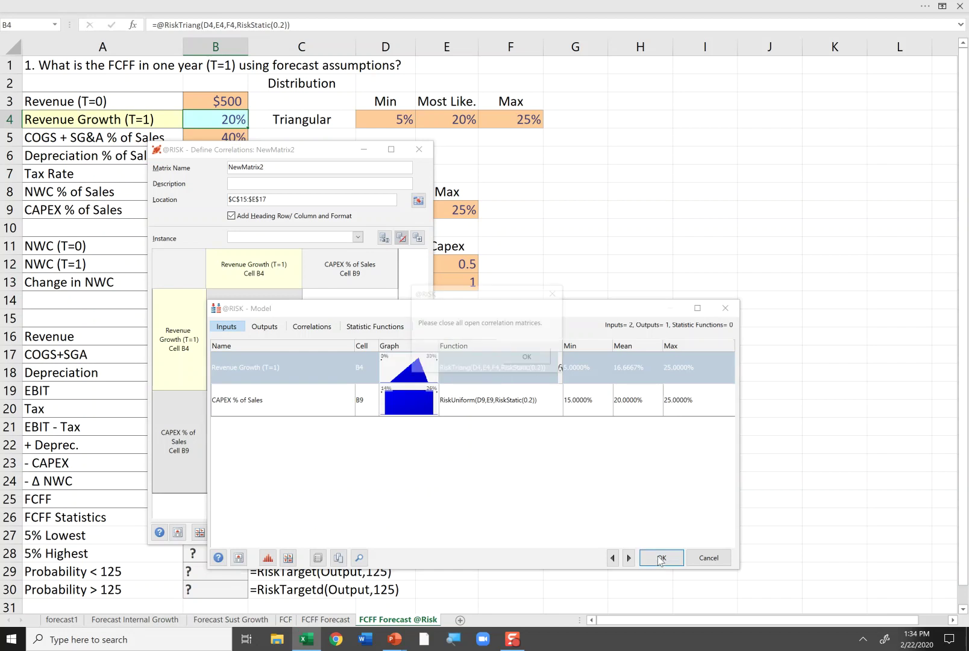
pyautogui.click(524, 358)
pyautogui.click(529, 360)
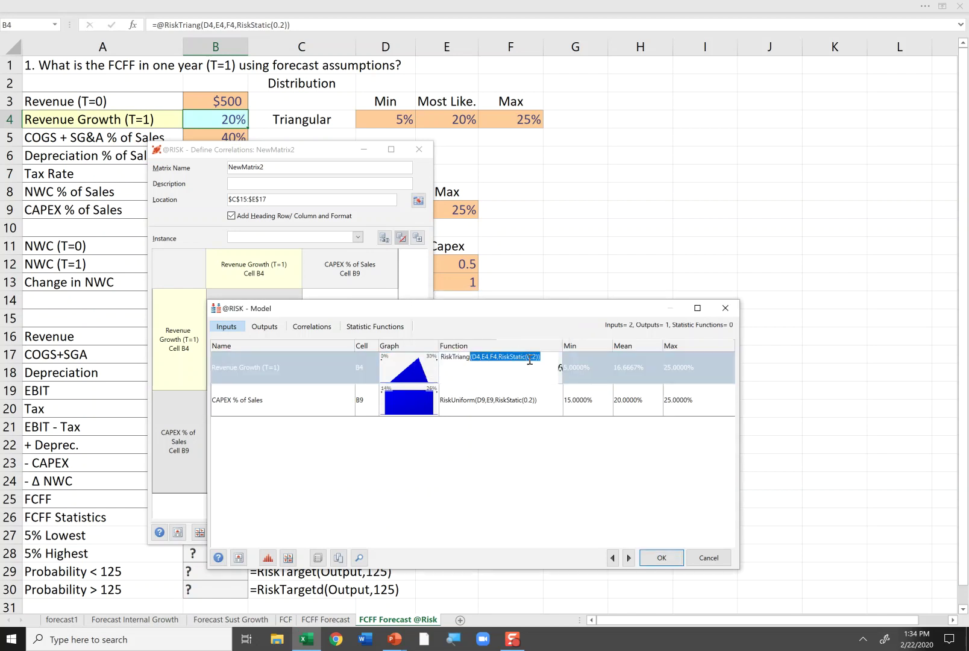
pyautogui.click(658, 559)
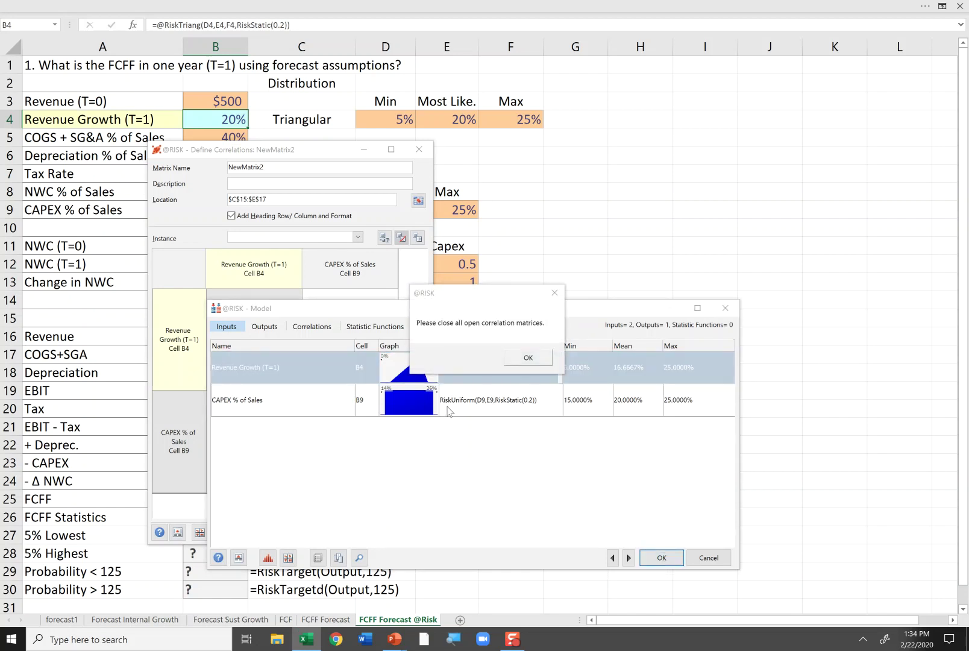
pyautogui.click(555, 293)
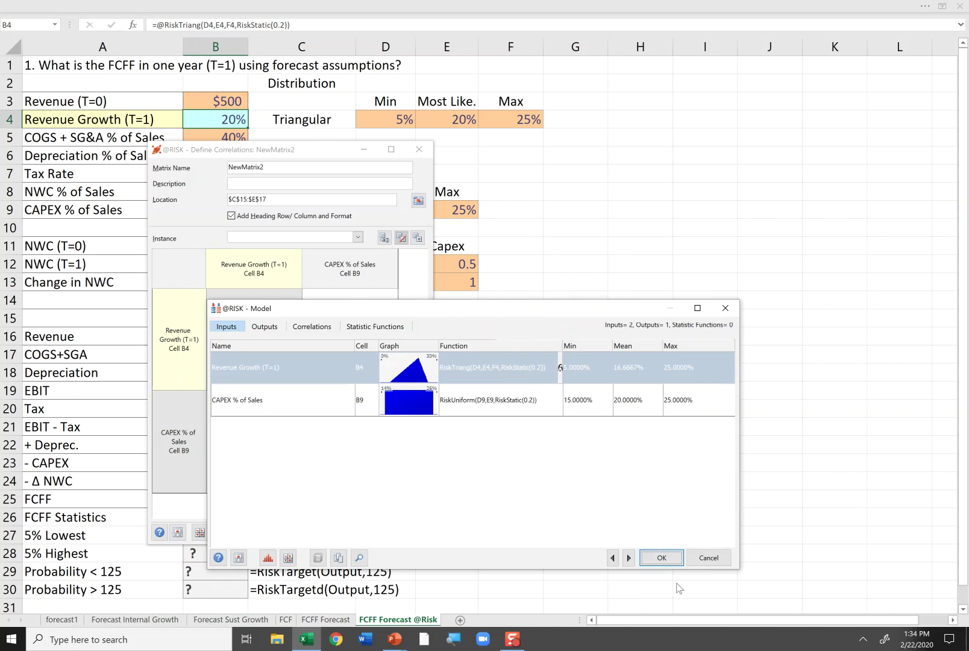
pyautogui.click(661, 557)
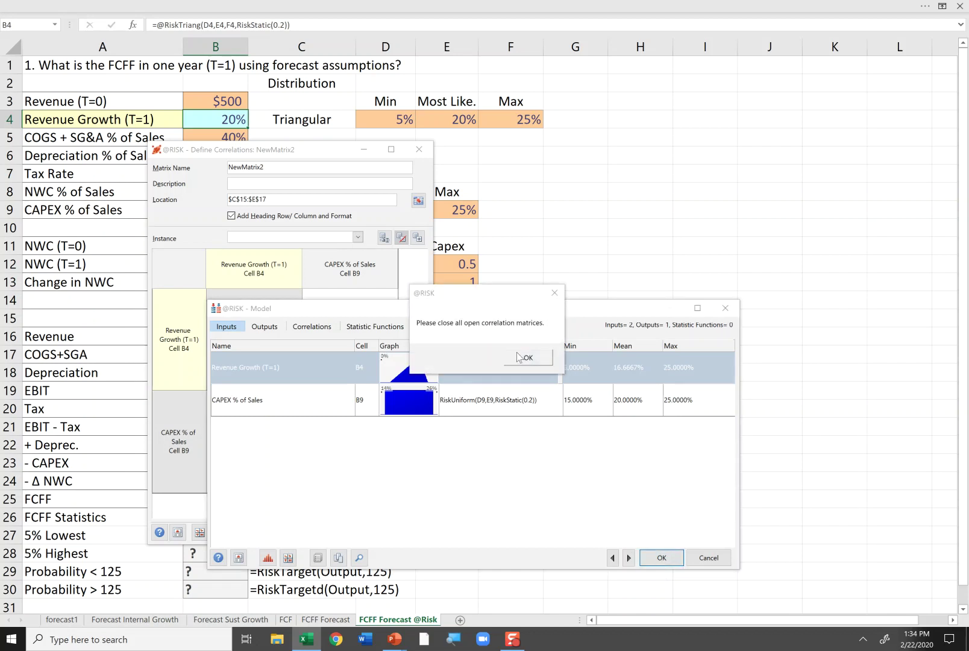
pyautogui.click(555, 296)
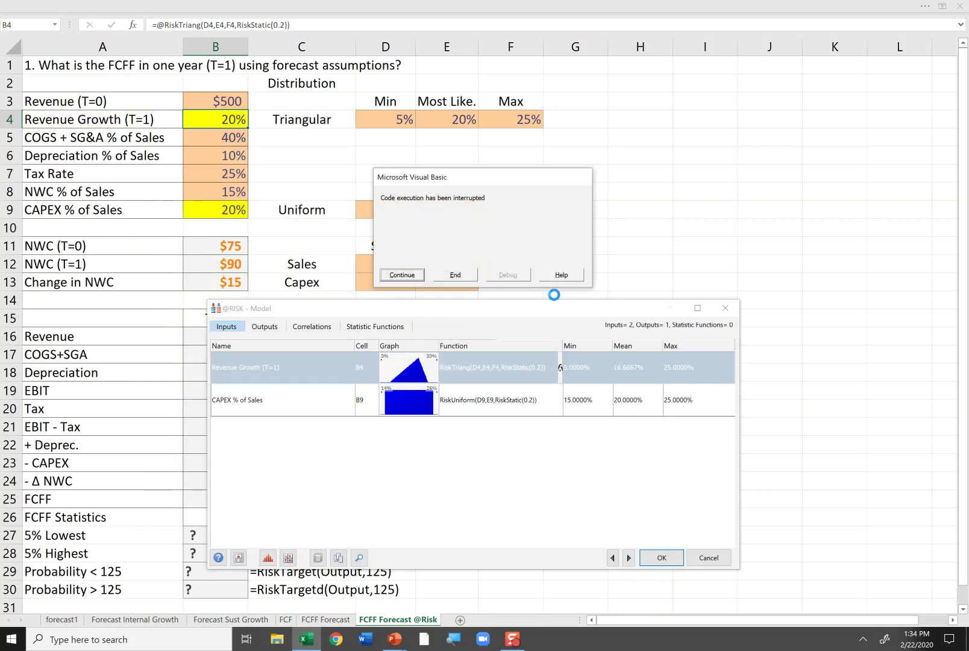
pyautogui.click(454, 275)
pyautogui.click(395, 302)
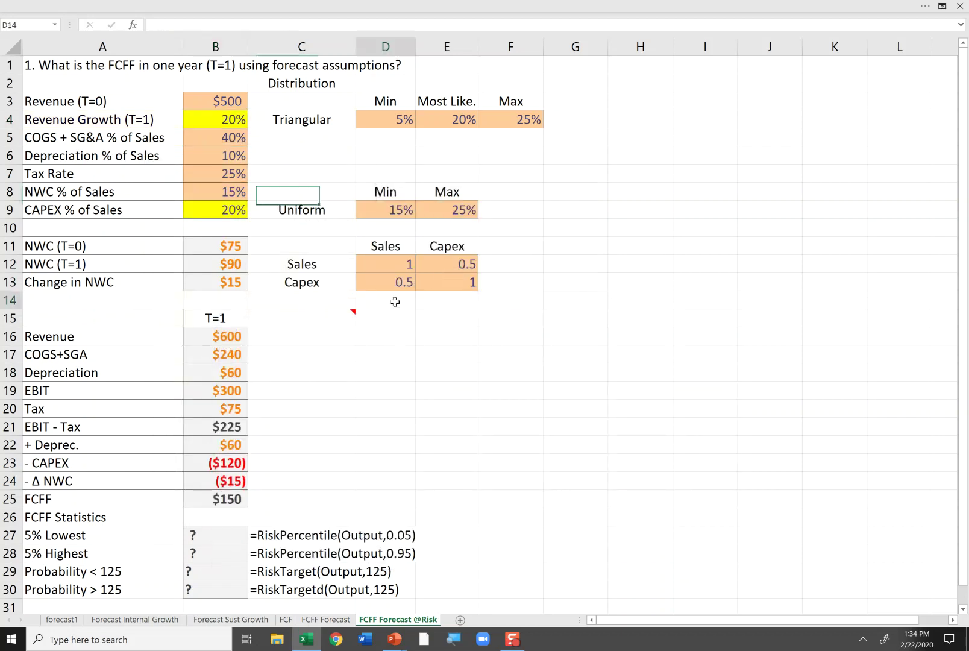
pyautogui.click(226, 5)
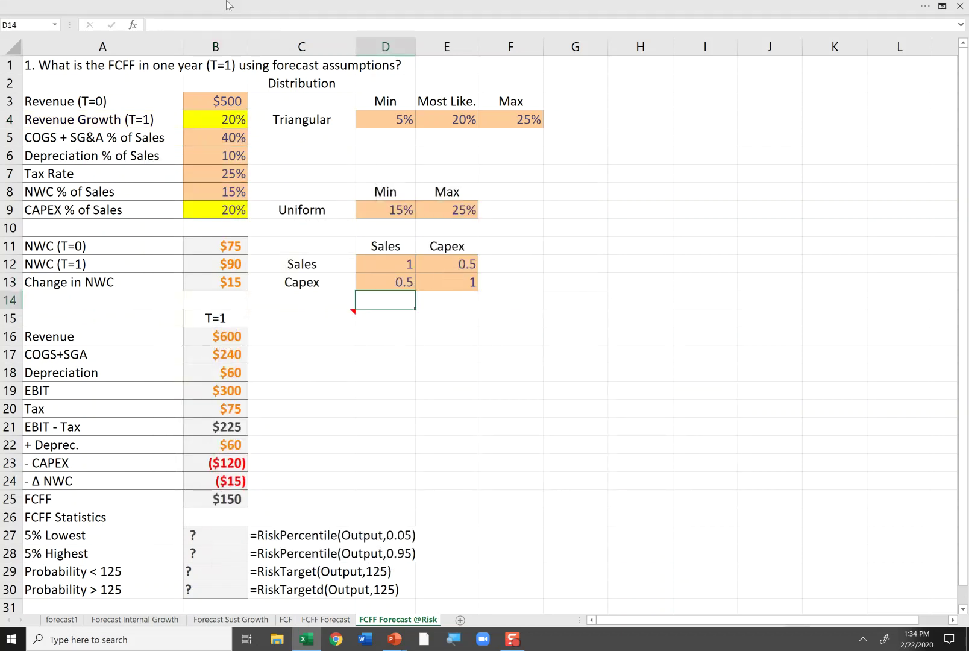
pyautogui.click(208, 66)
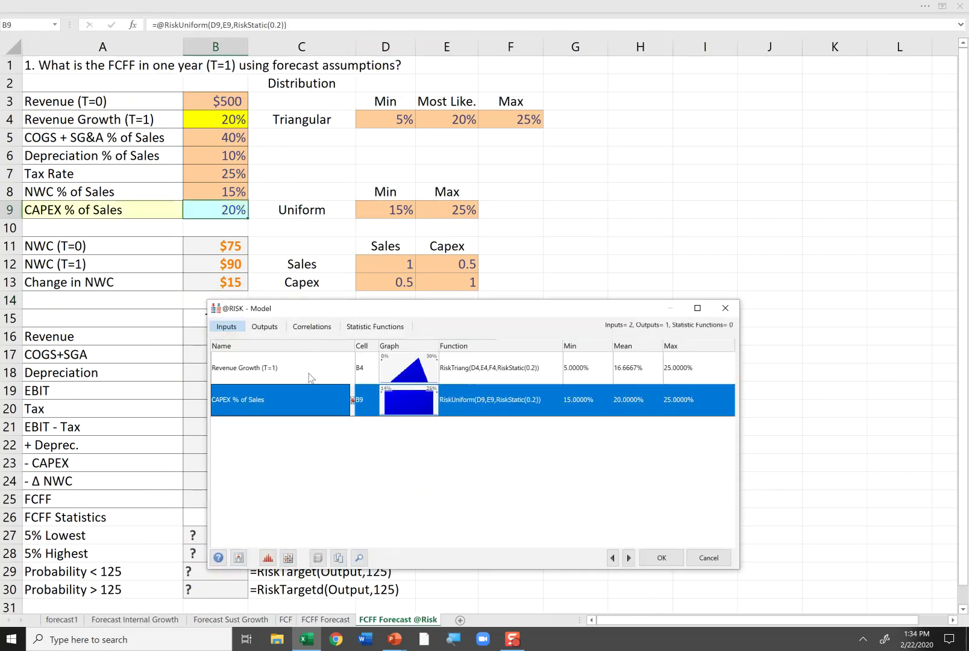
pyautogui.click(307, 377)
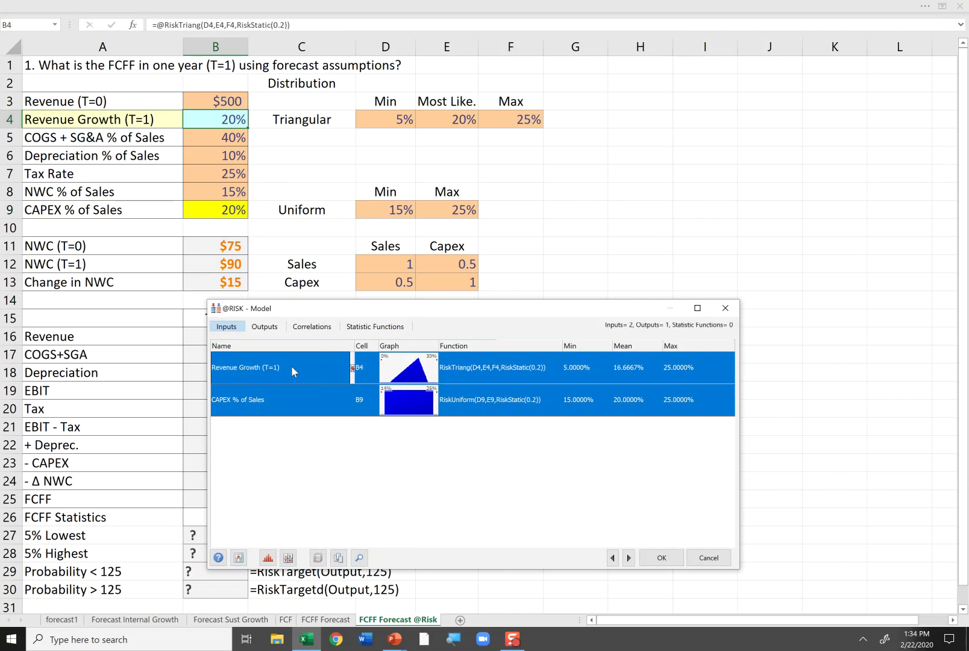
pyautogui.rightClick(291, 367)
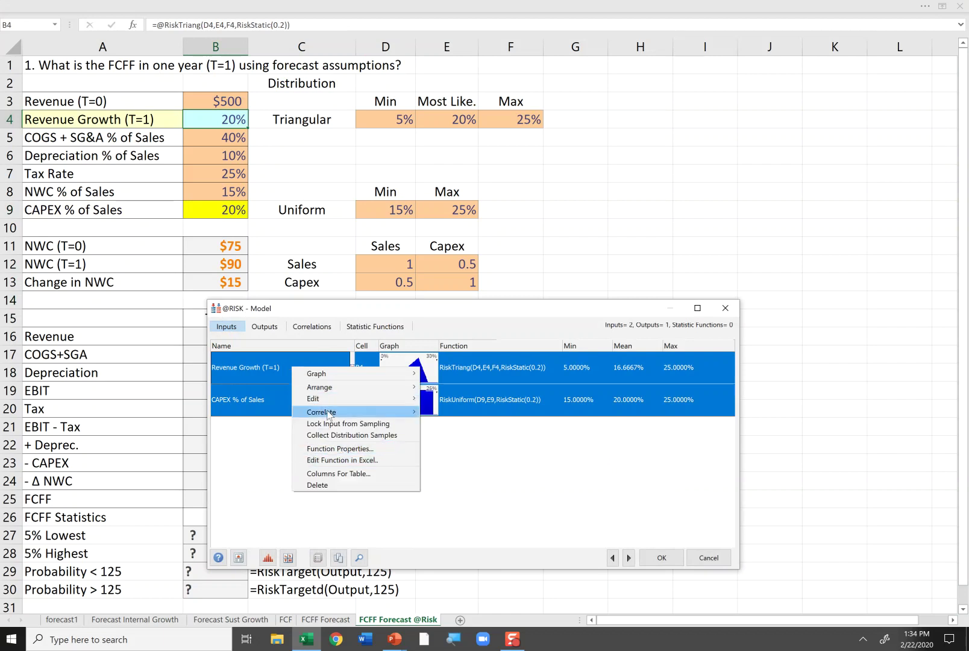
pyautogui.moveTo(329, 414)
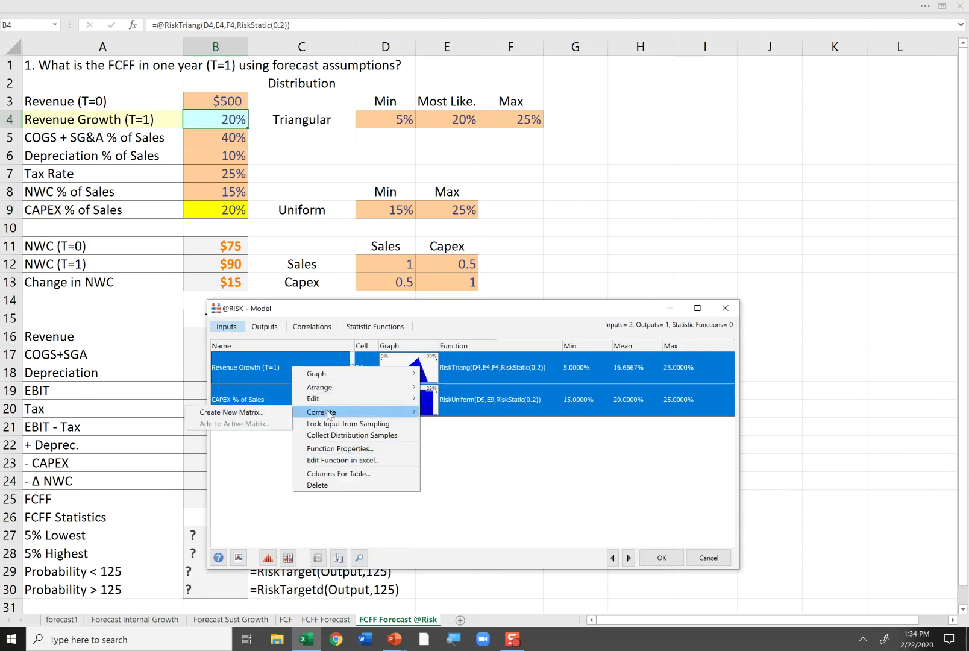
pyautogui.click(241, 413)
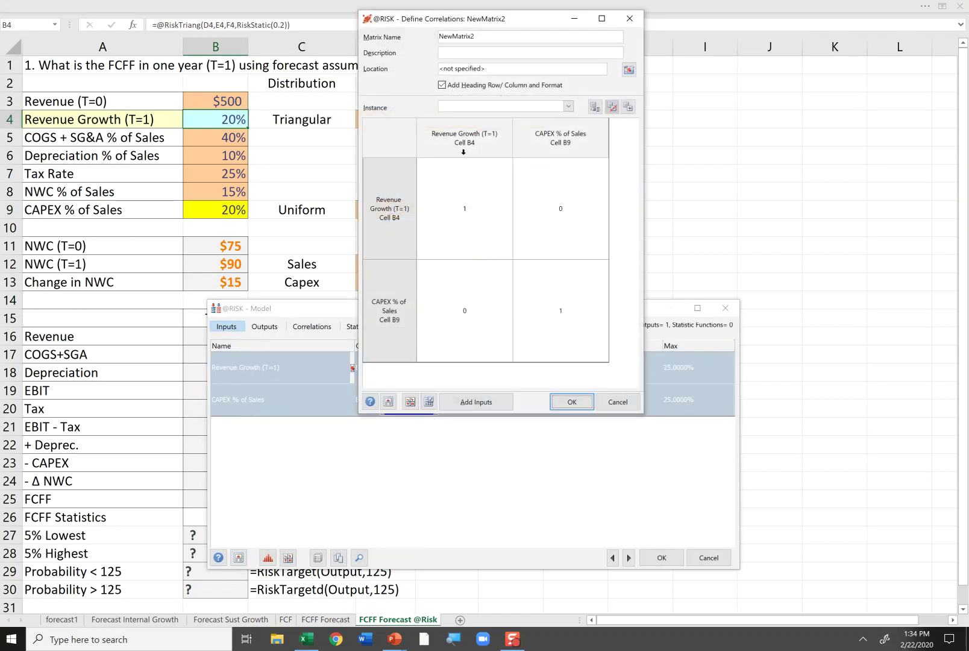
# Fill the new correlation matrix with the coefficients copied from worksheet range D12:E13.
pyautogui.click(488, 192)
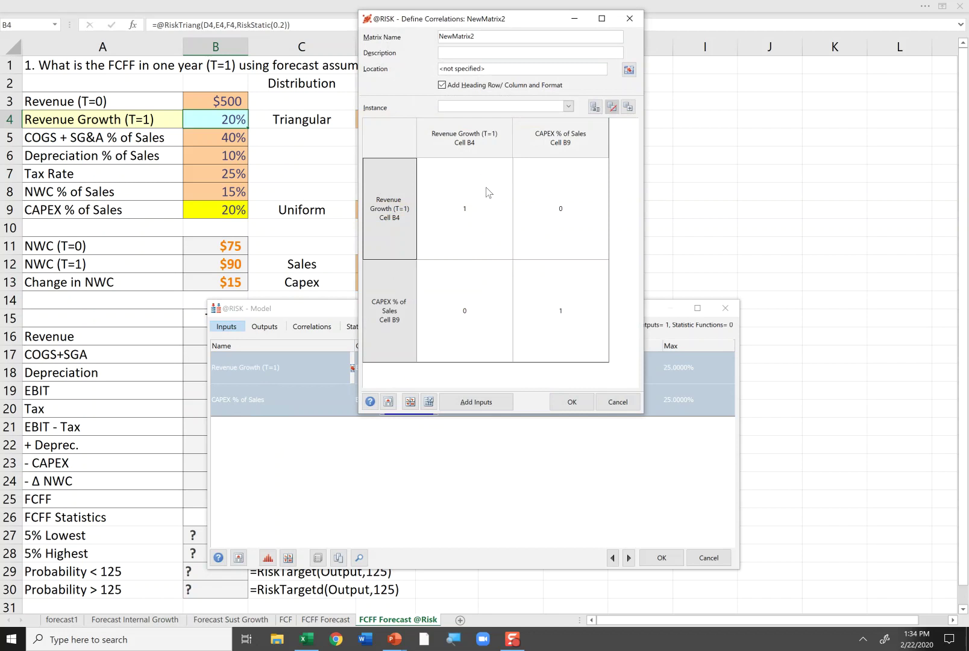
pyautogui.rightClick(488, 192)
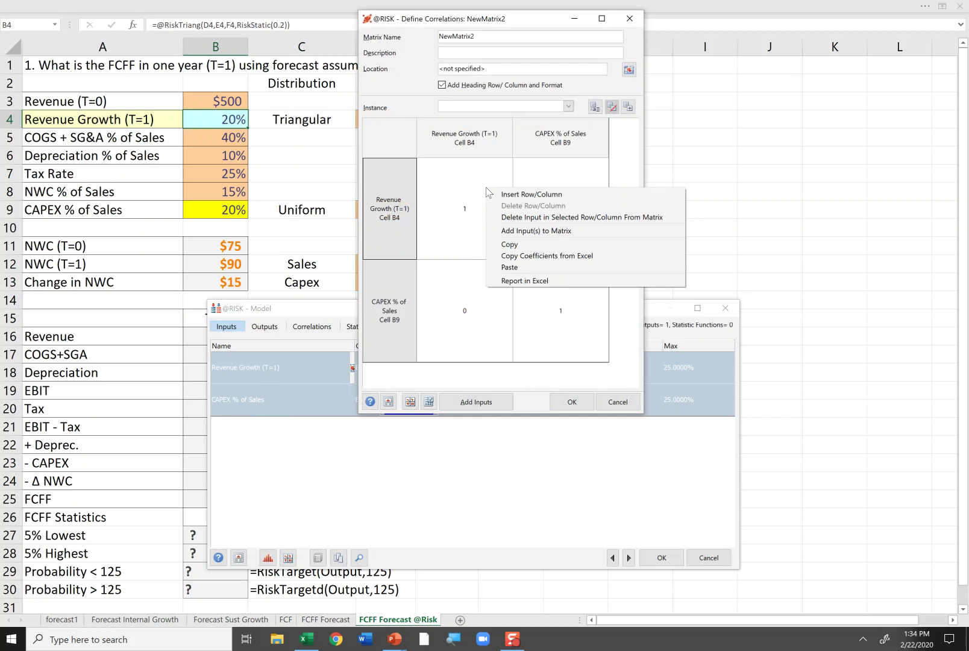
pyautogui.click(538, 260)
pyautogui.moveTo(382, 263); pyautogui.dragTo(432, 280)
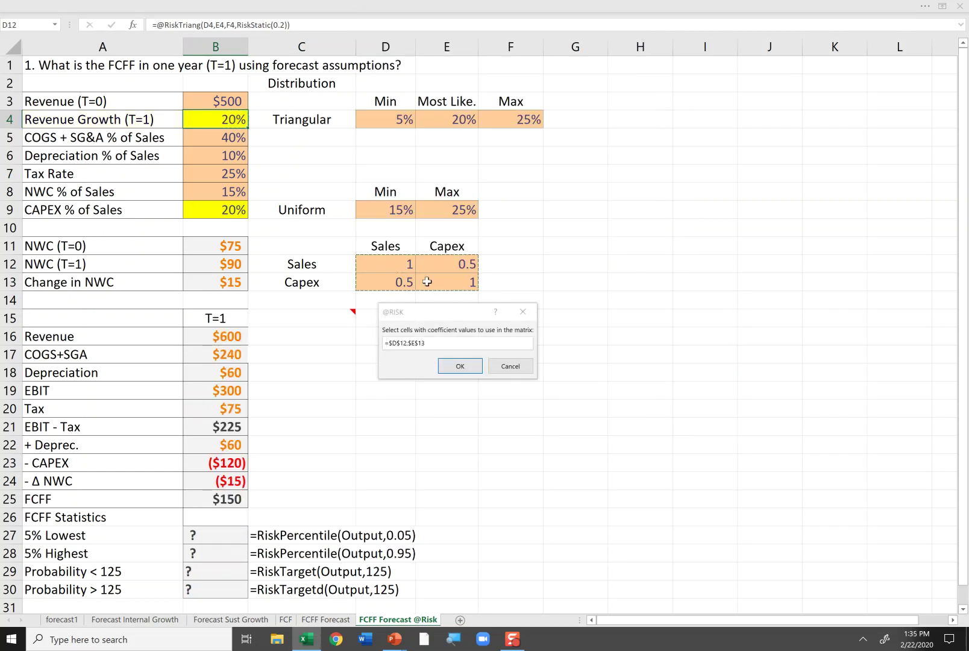
pyautogui.click(450, 371)
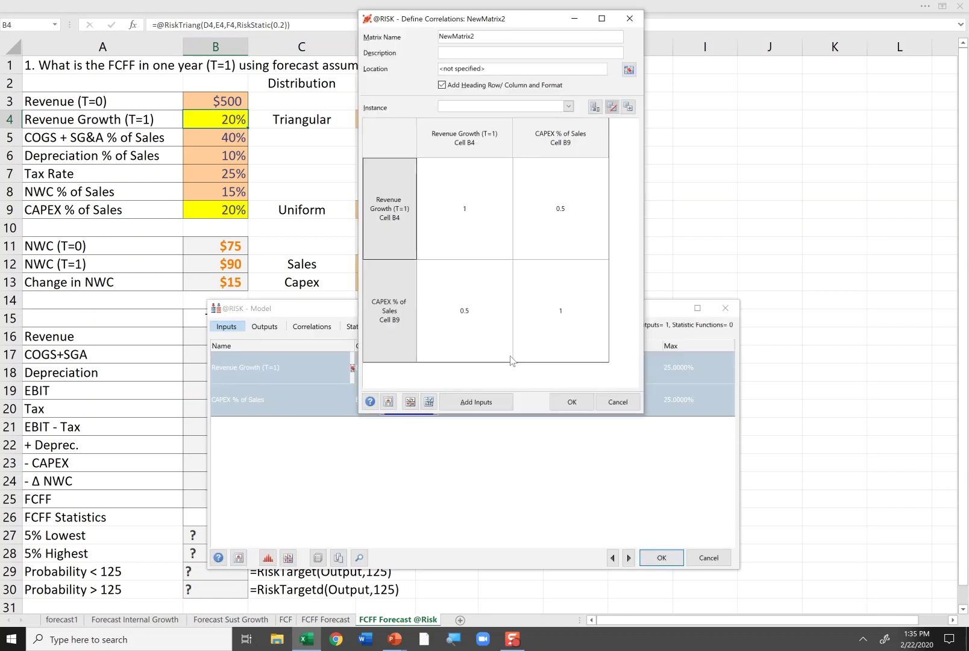
# Place the correlation matrix in the worksheet starting at cell C15, and accept both the matrix and the Model window.
pyautogui.click(629, 70)
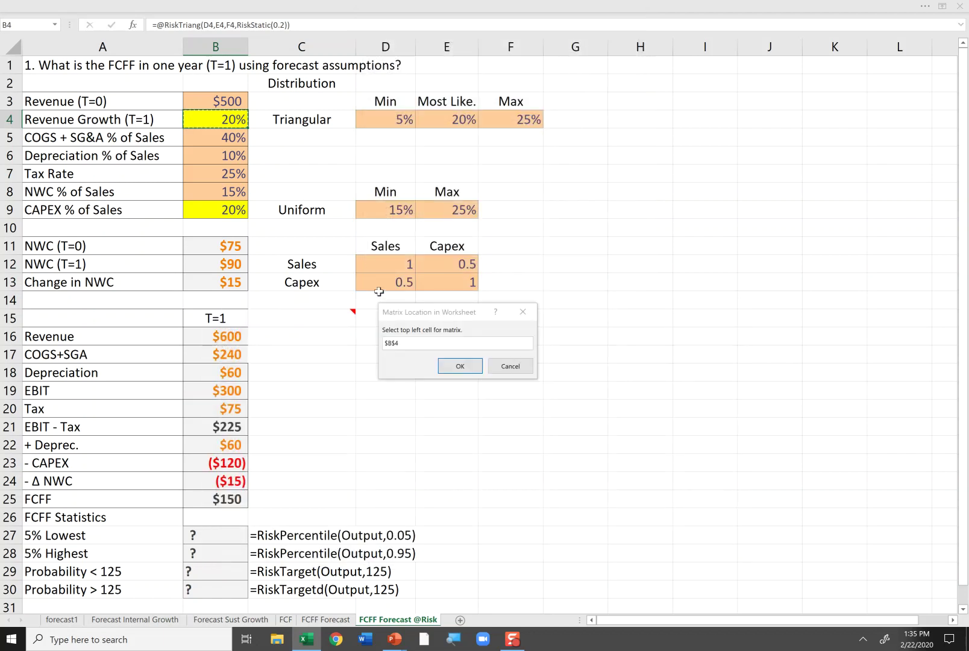
pyautogui.click(321, 314)
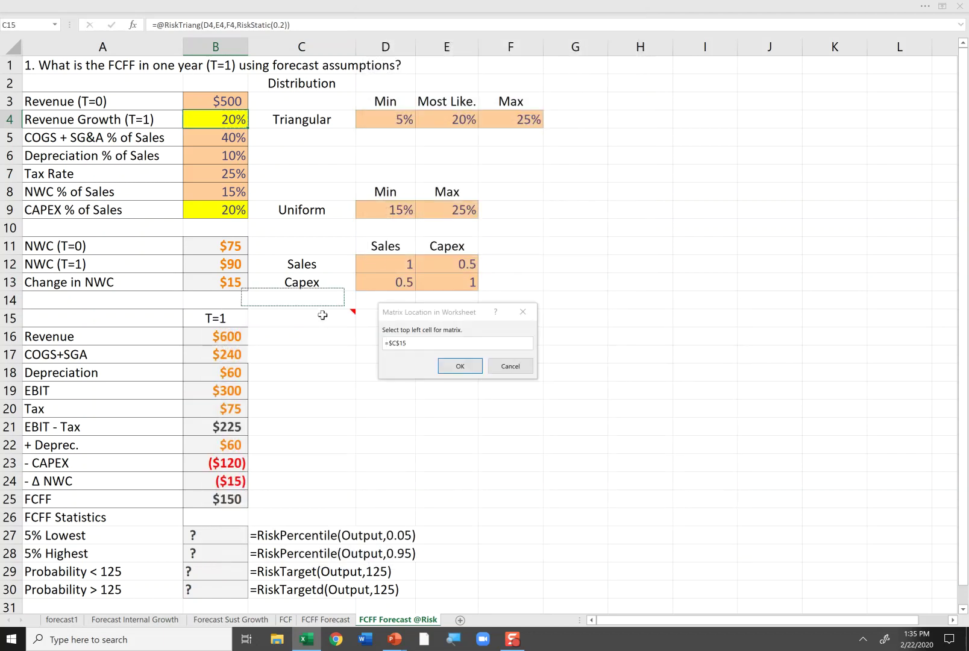
pyautogui.click(459, 366)
pyautogui.click(572, 402)
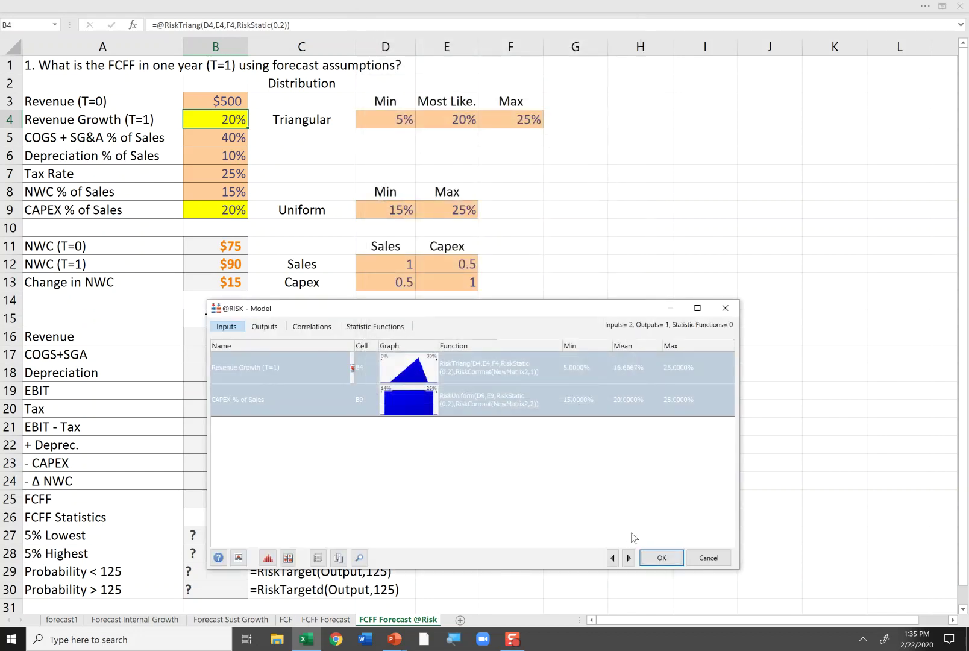
pyautogui.click(661, 559)
pyautogui.click(388, 375)
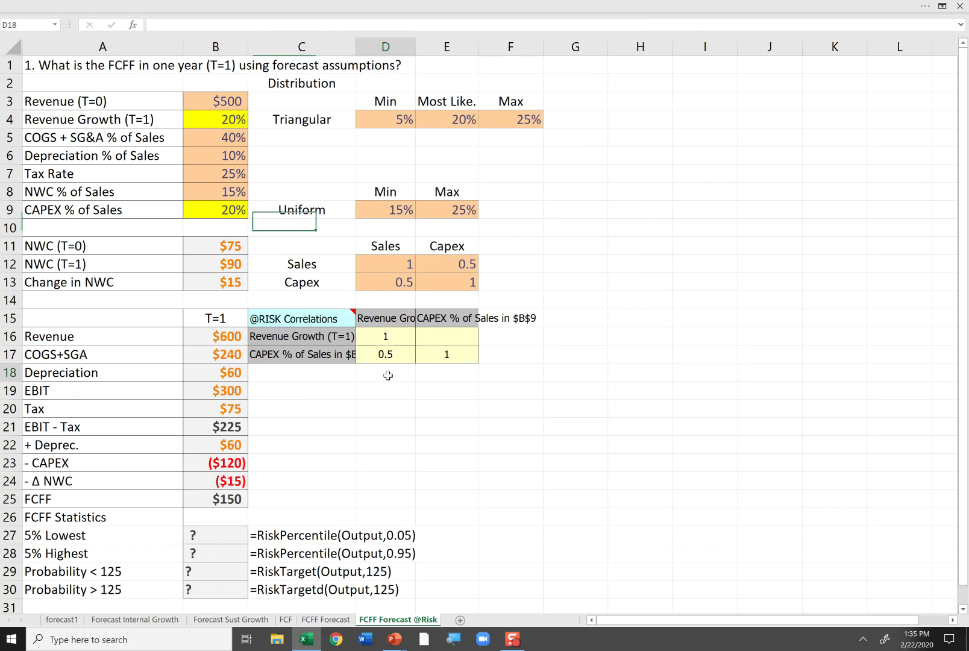
pyautogui.click(382, 338)
pyautogui.moveTo(382, 338); pyautogui.dragTo(446, 355)
pyautogui.click(419, 408)
pyautogui.moveTo(389, 260); pyautogui.dragTo(440, 295)
pyautogui.click(404, 353)
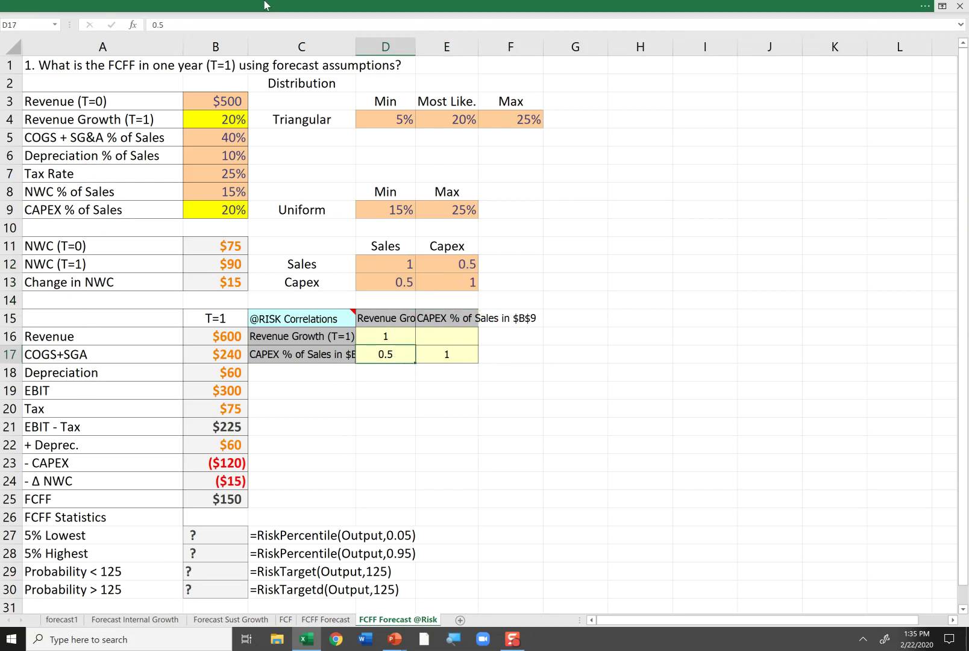
# Switch the ribbon display to always show both tabs and commands, and return to the worksheet.
pyautogui.hotkey('ctrl', 'shift', 'F1')
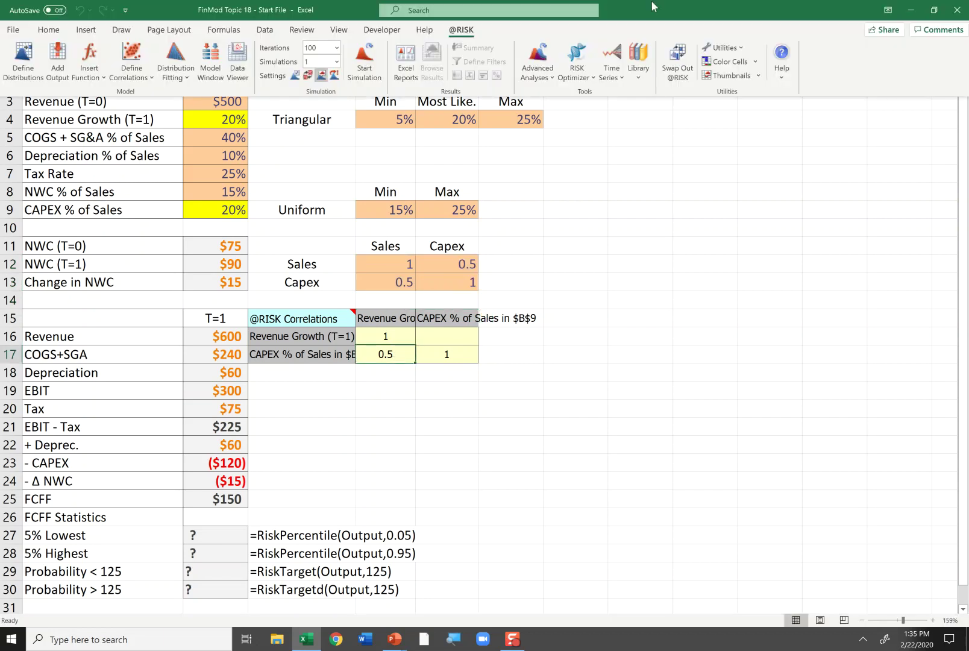
pyautogui.click(886, 10)
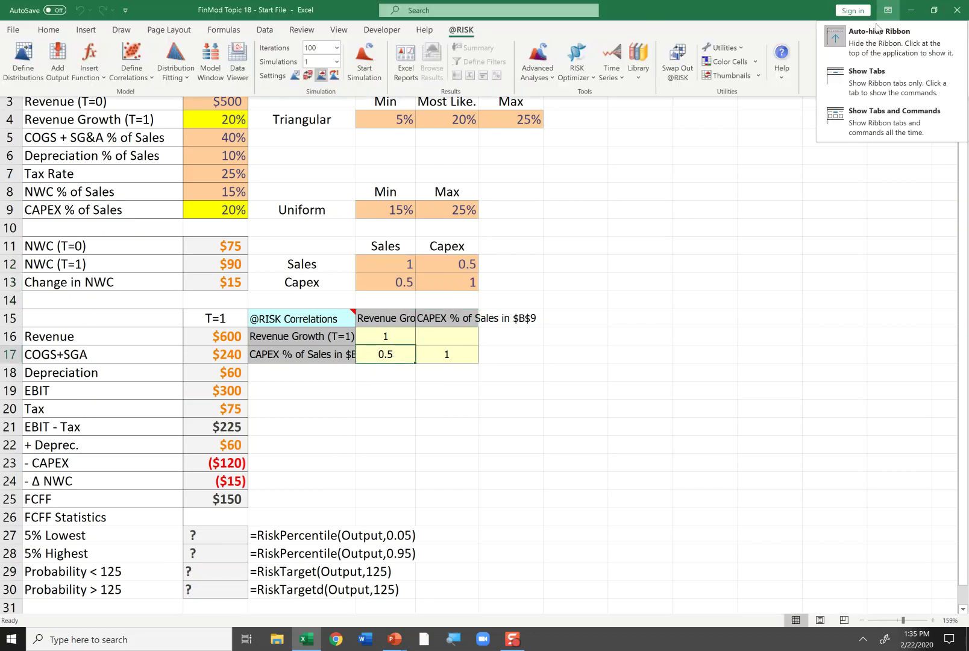
pyautogui.click(864, 124)
pyautogui.click(491, 349)
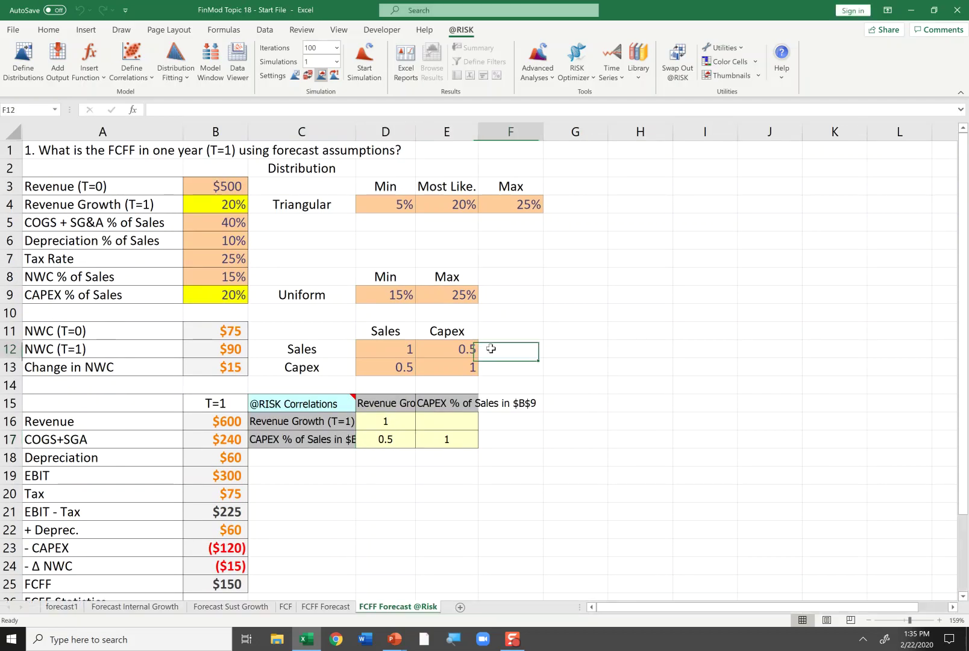
pyautogui.click(220, 580)
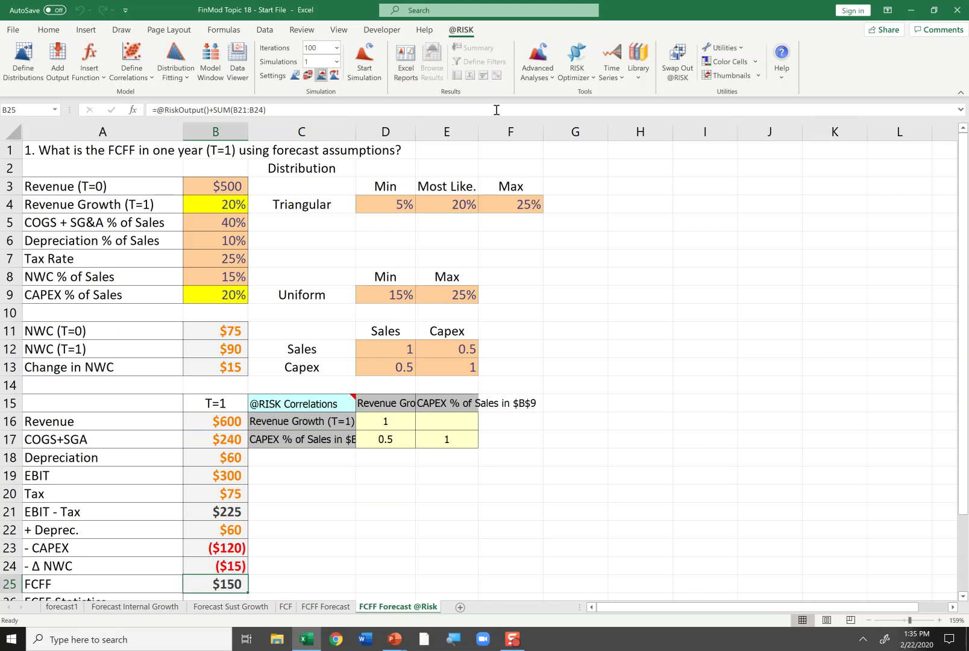
pyautogui.click(337, 48)
pyautogui.click(320, 126)
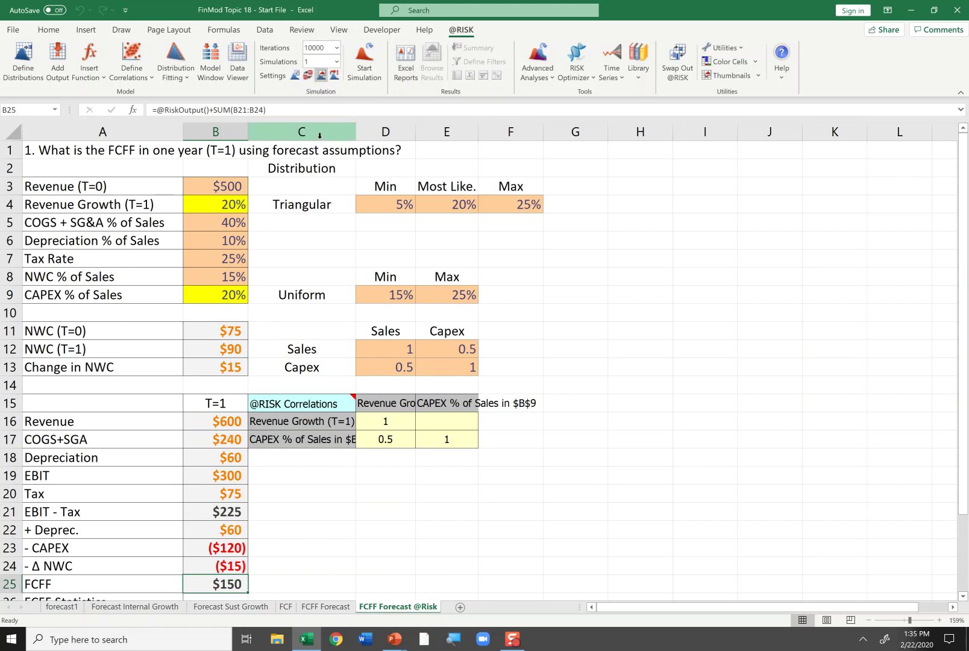
pyautogui.click(365, 67)
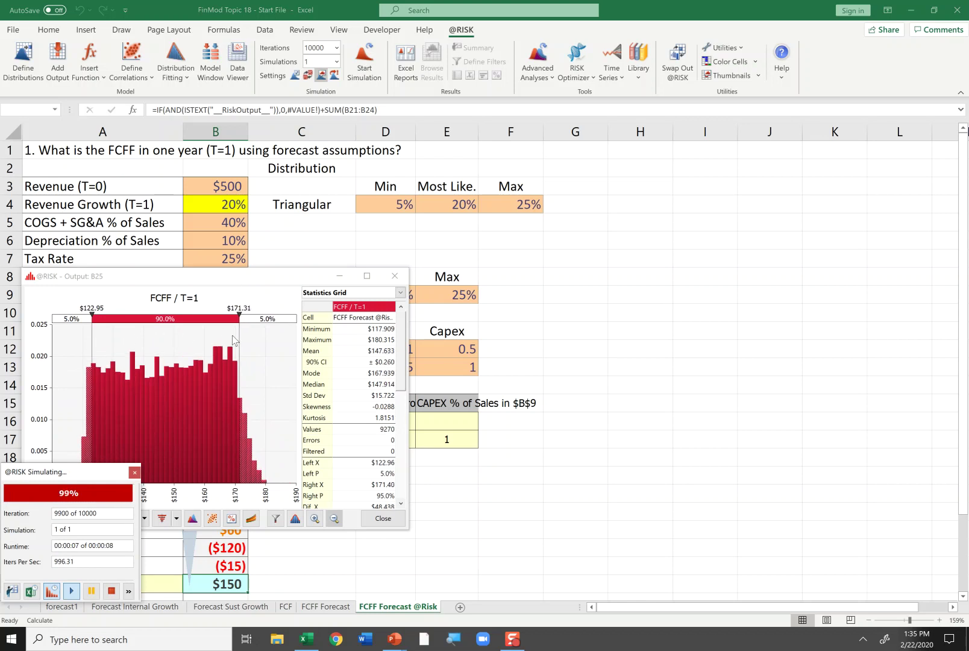
pyautogui.moveTo(122, 277); pyautogui.dragTo(406, 231)
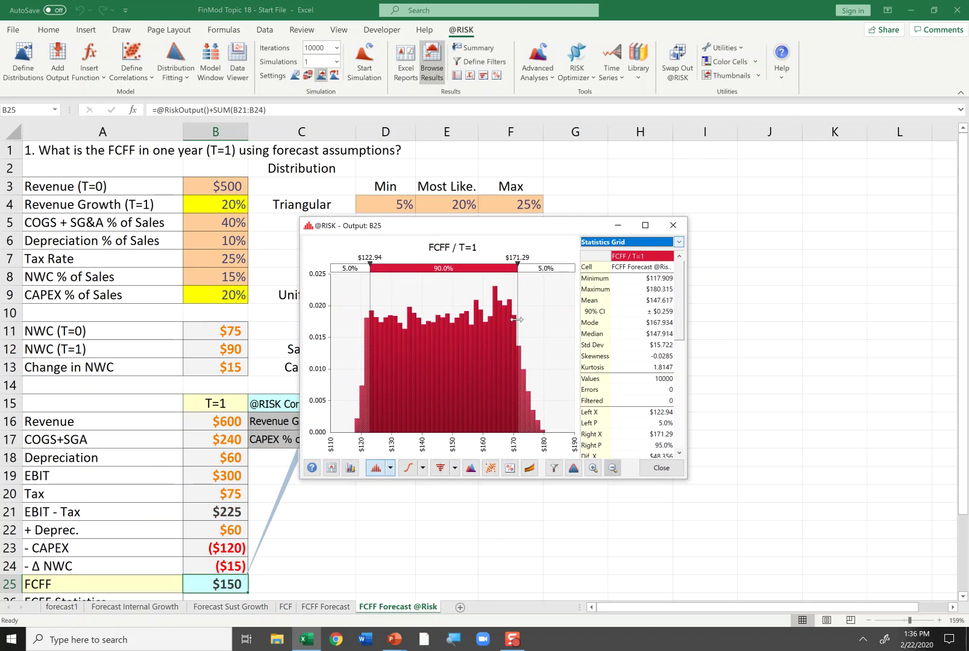
# Set the FCFF results graph's delimiters to 125 and positive infinity to read the probability below and above $125, and close the graph.
pyautogui.moveTo(515, 319); pyautogui.dragTo(576, 320)
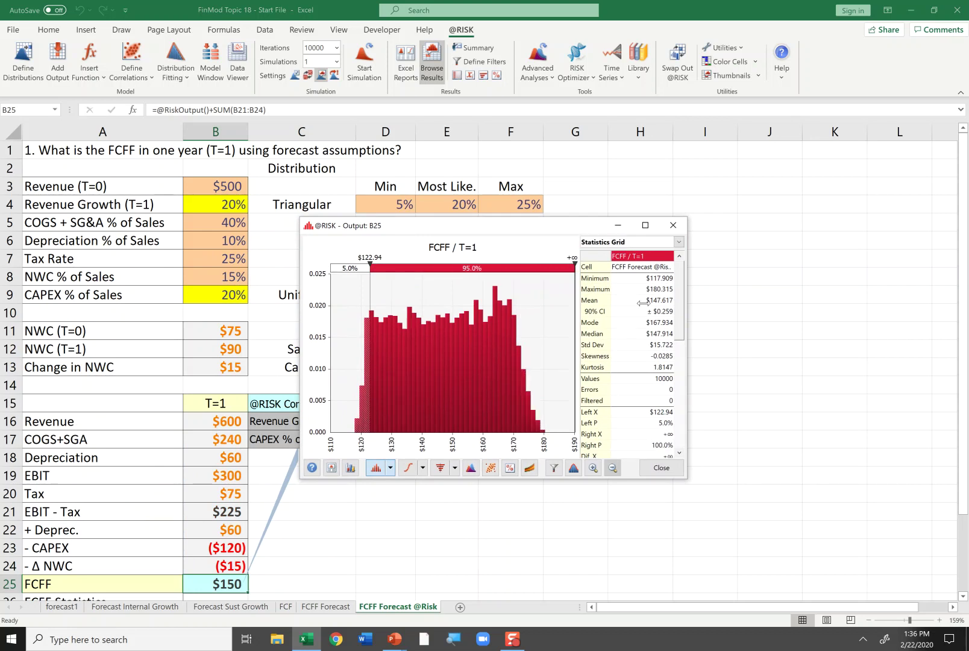
pyautogui.click(374, 257)
pyautogui.write('125')
pyautogui.press('Return')
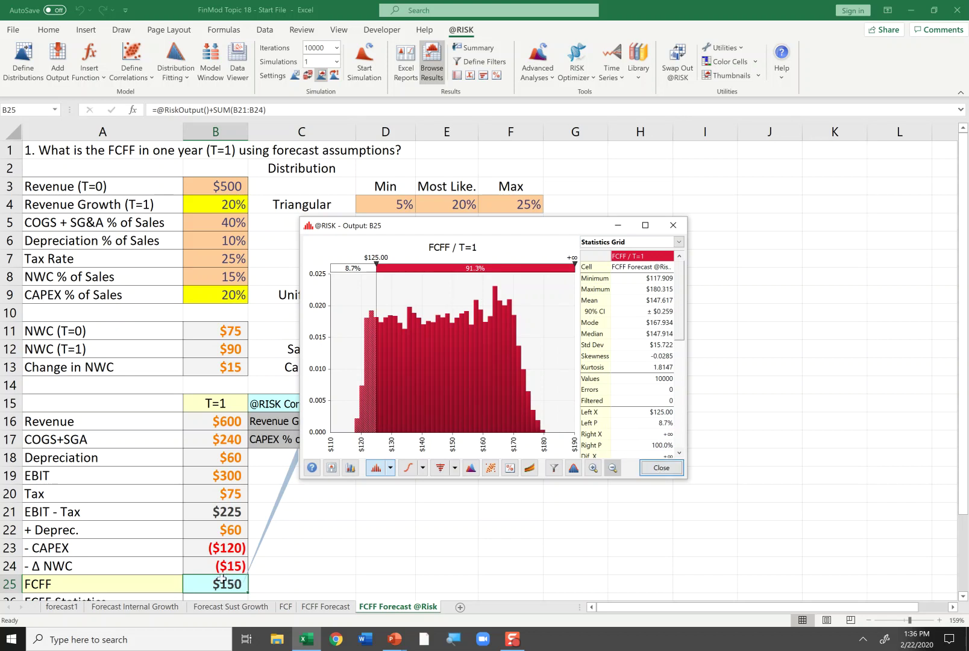
pyautogui.click(660, 468)
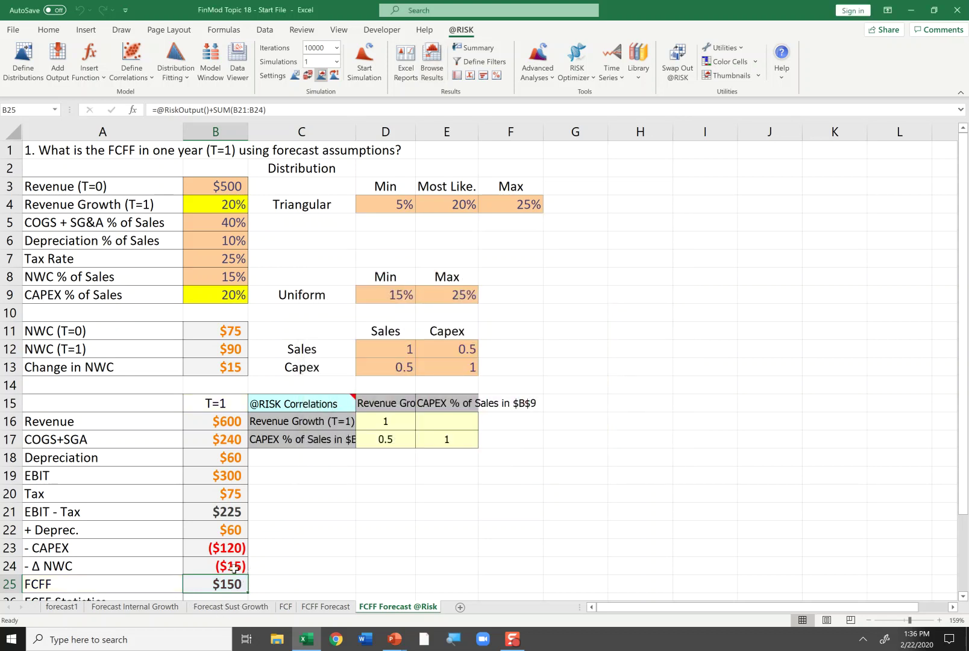
pyautogui.scroll(-3, 234, 568)
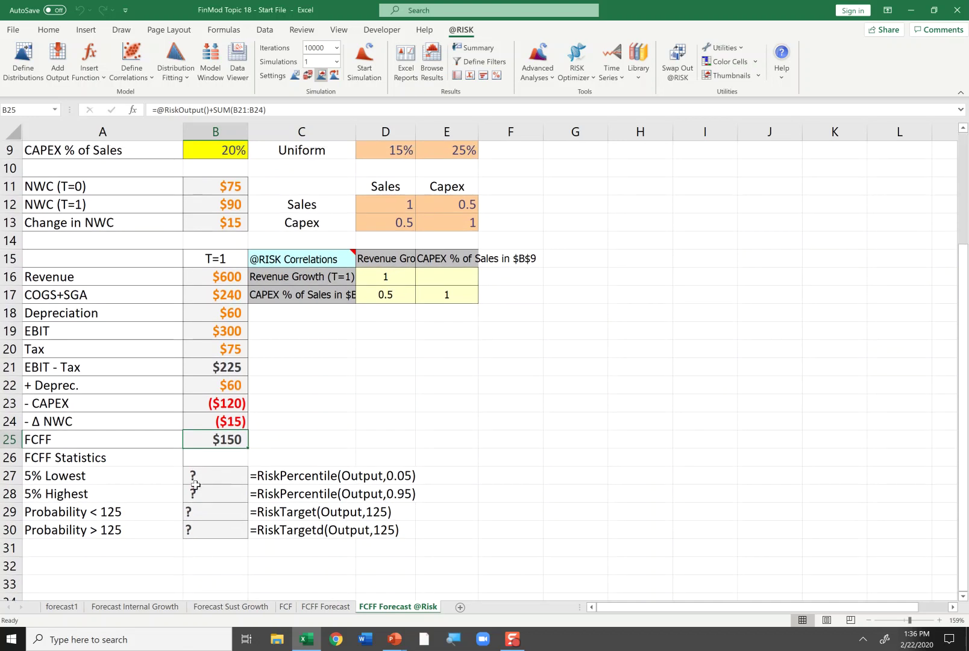
pyautogui.click(195, 483)
pyautogui.press('Down')
pyautogui.press('Down')
pyautogui.press('Down')
pyautogui.press('Down')
pyautogui.press('Up')
pyautogui.press('Up')
pyautogui.press('Up')
pyautogui.press('Up')
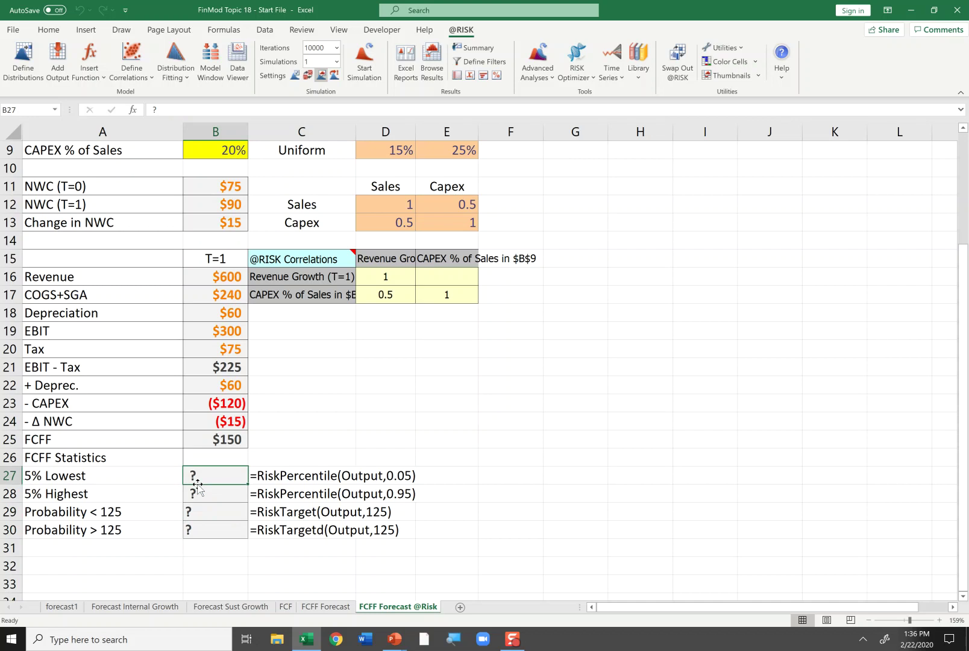
# Enter =RiskPercentile(B25,0.05) in B27 for the 5% Lowest FCFF.
pyautogui.write('=riskpercnti')
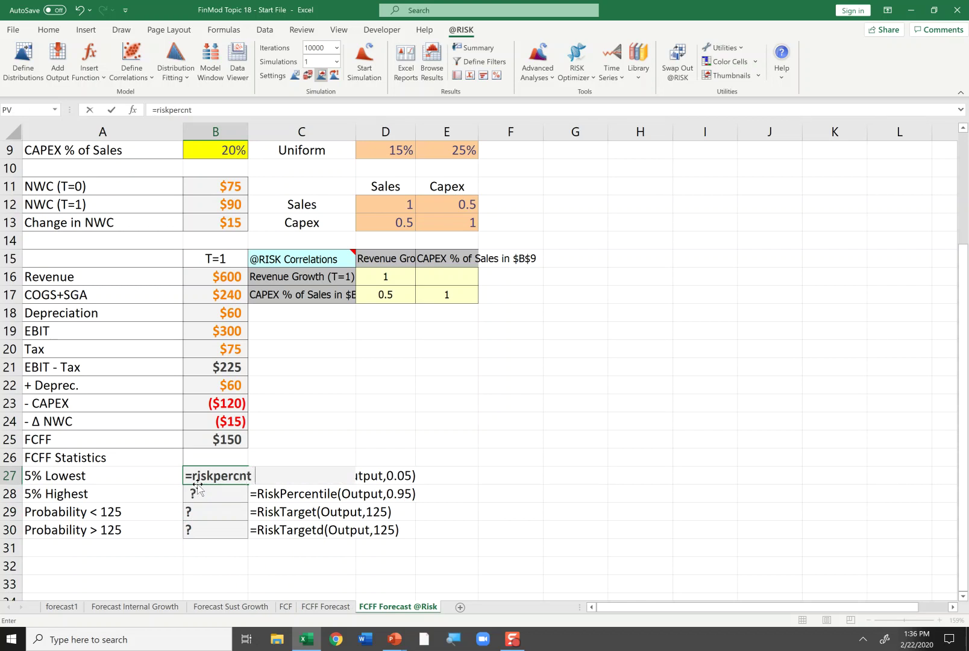
pyautogui.press('BackSpace')
pyautogui.press('BackSpace')
pyautogui.press('BackSpace')
pyautogui.press('BackSpace')
pyautogui.write('ce t')
pyautogui.press('BackSpace')
pyautogui.press('BackSpace')
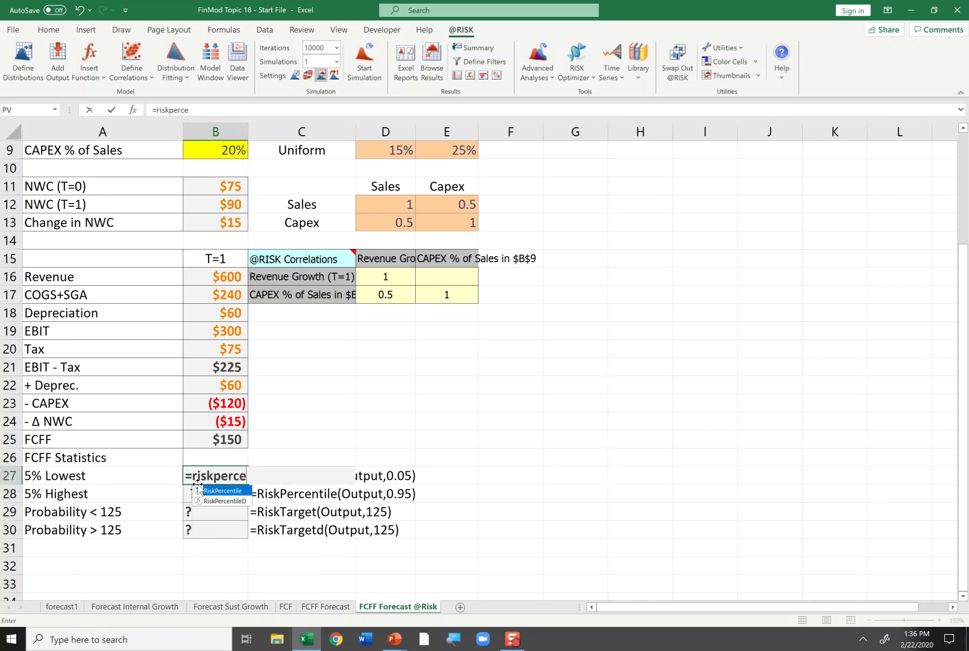
pyautogui.write('ntile(')
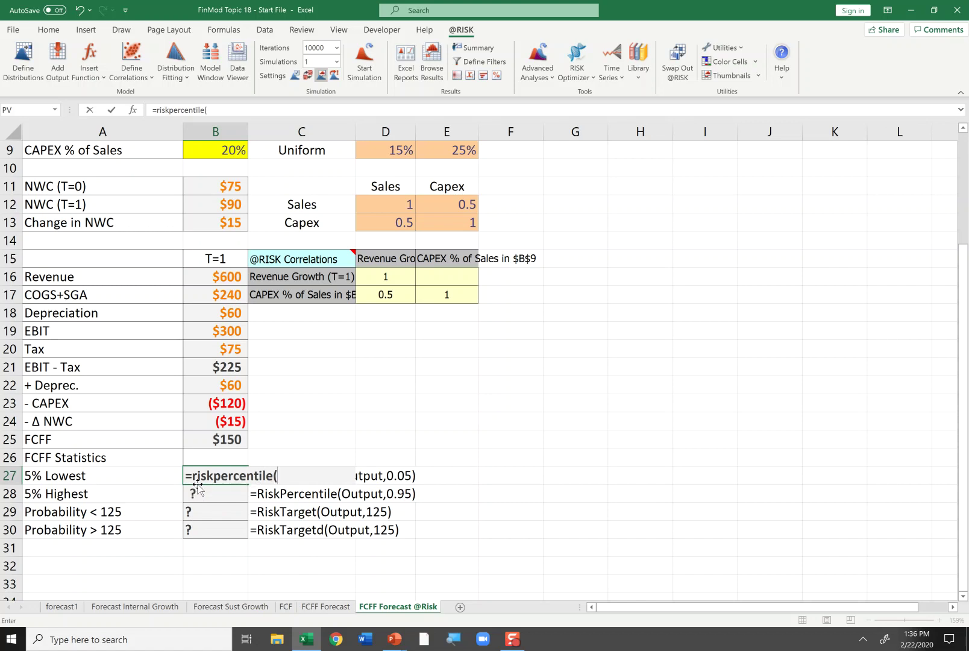
pyautogui.click(214, 439)
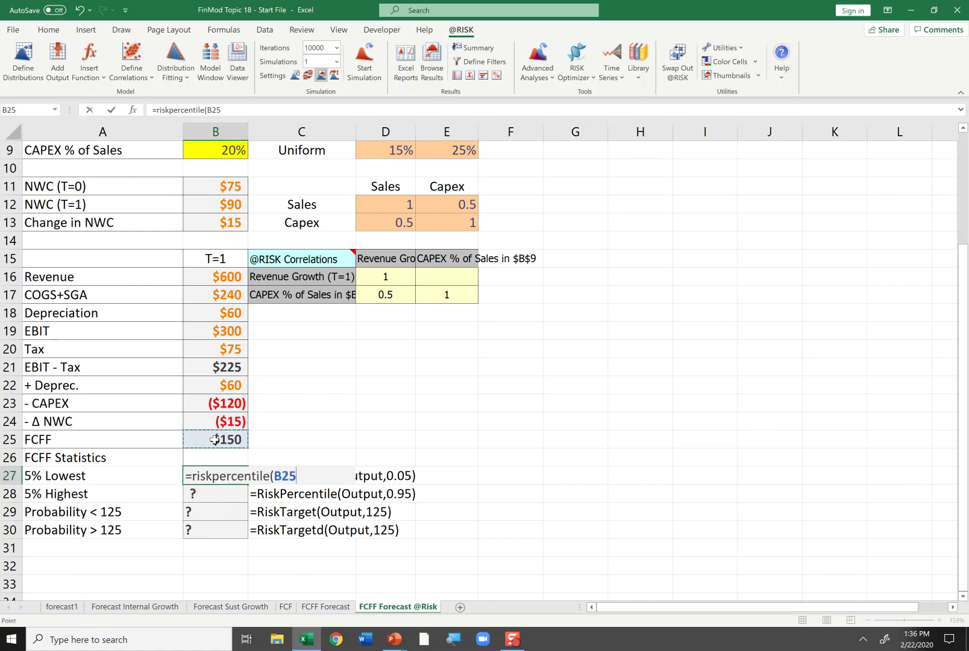
pyautogui.write(',05')
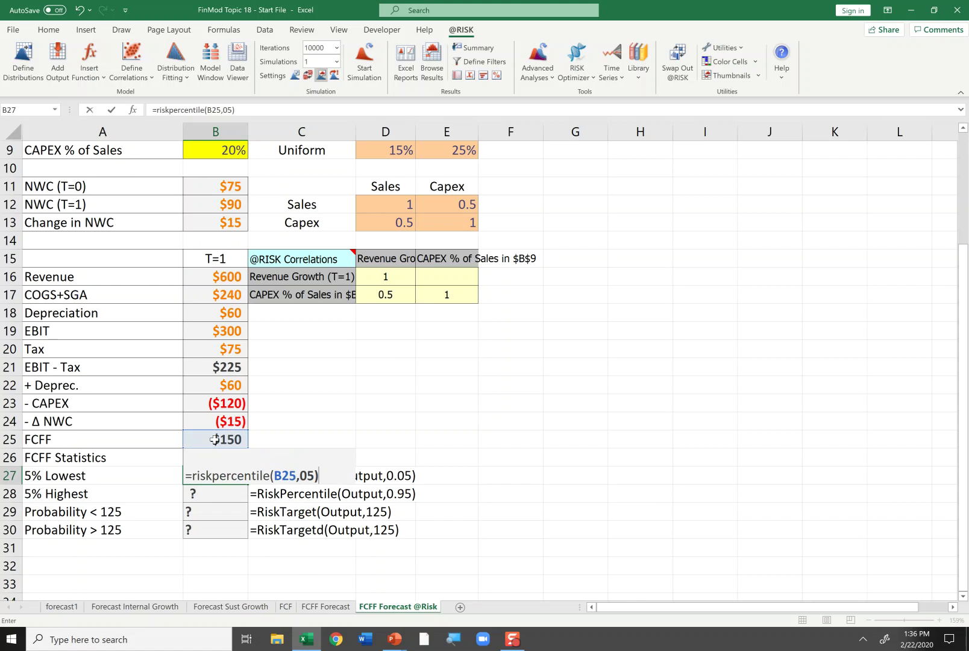
pyautogui.press('BackSpace')
pyautogui.press('BackSpace')
pyautogui.write('.05)')
pyautogui.press('Return')
# Make the B25 reference in the 5% Lowest formula absolute ($B$25).
pyautogui.press('Up')
pyautogui.press('F2')
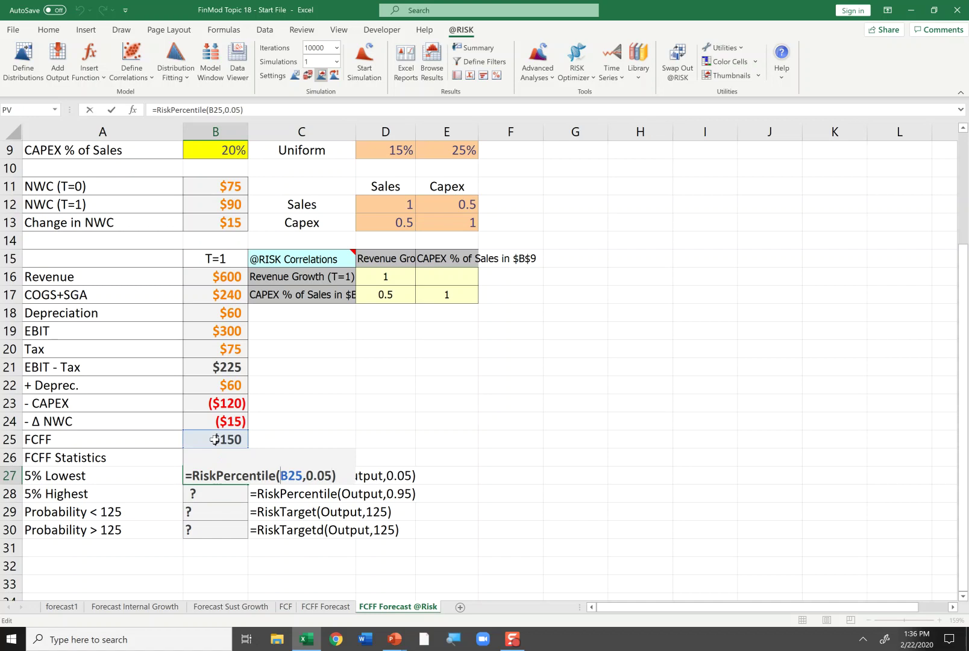
pyautogui.press('F4')
pyautogui.press('Return')
# Copy the 5% Lowest formula to B28 and set its percentile to 0.95 for the 5% Highest FCFF.
pyautogui.press('Up')
pyautogui.hotkey('ctrl', 'c')
pyautogui.press('Down')
pyautogui.hotkey('ctrl', 'v')
pyautogui.press('F2')
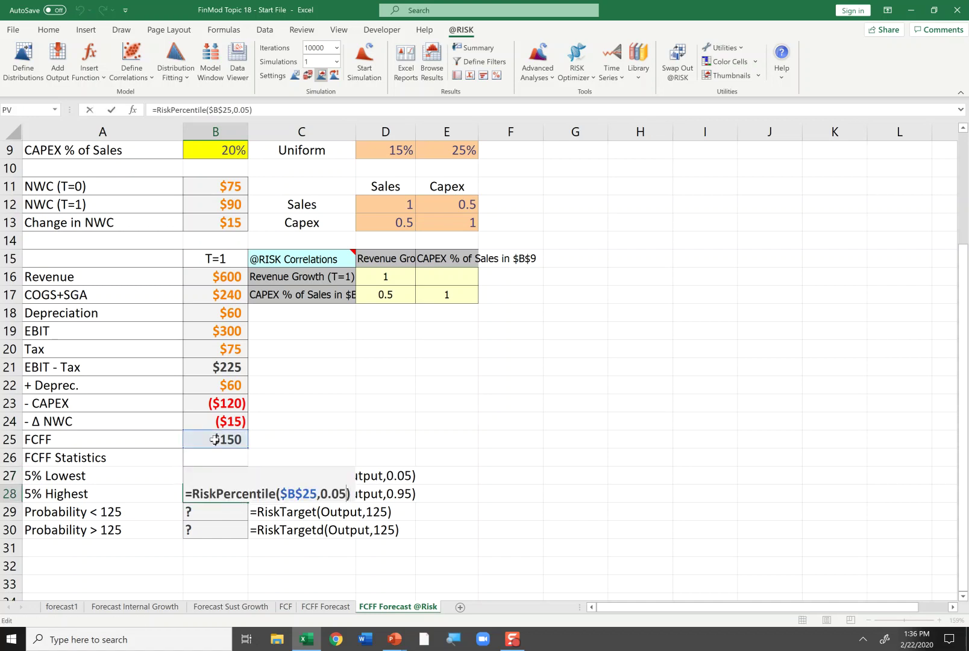
pyautogui.press('BackSpace')
pyautogui.write('9')
pyautogui.press('Return')
# Check the RiskPercentile formulas and their results in B27 and B28.
pyautogui.press('Up')
pyautogui.press('Up')
pyautogui.press('Down')
pyautogui.press('Up')
pyautogui.press('Down')
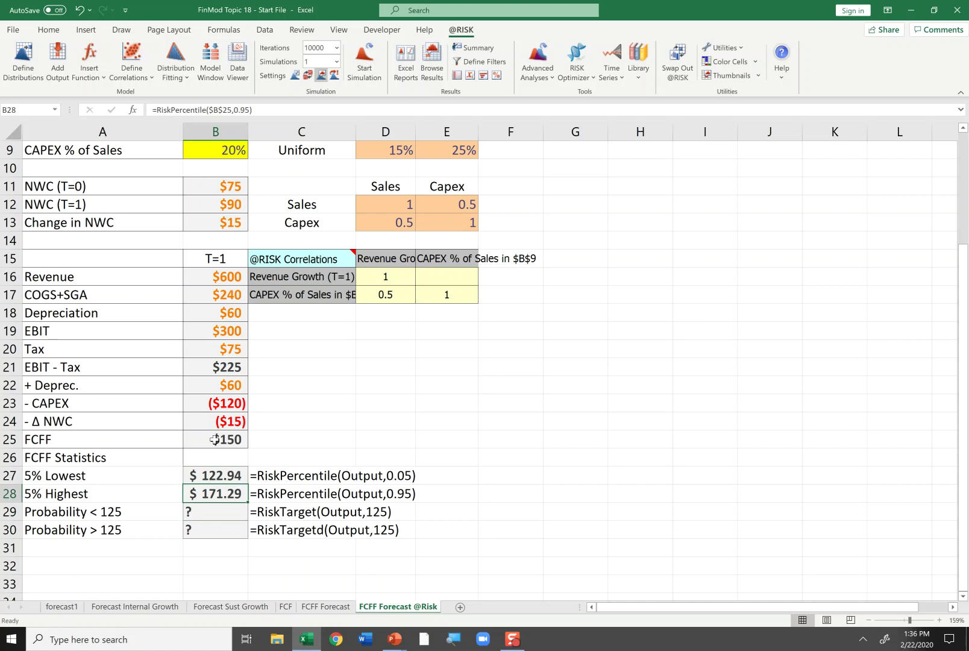
pyautogui.press('Up')
pyautogui.press('F2')
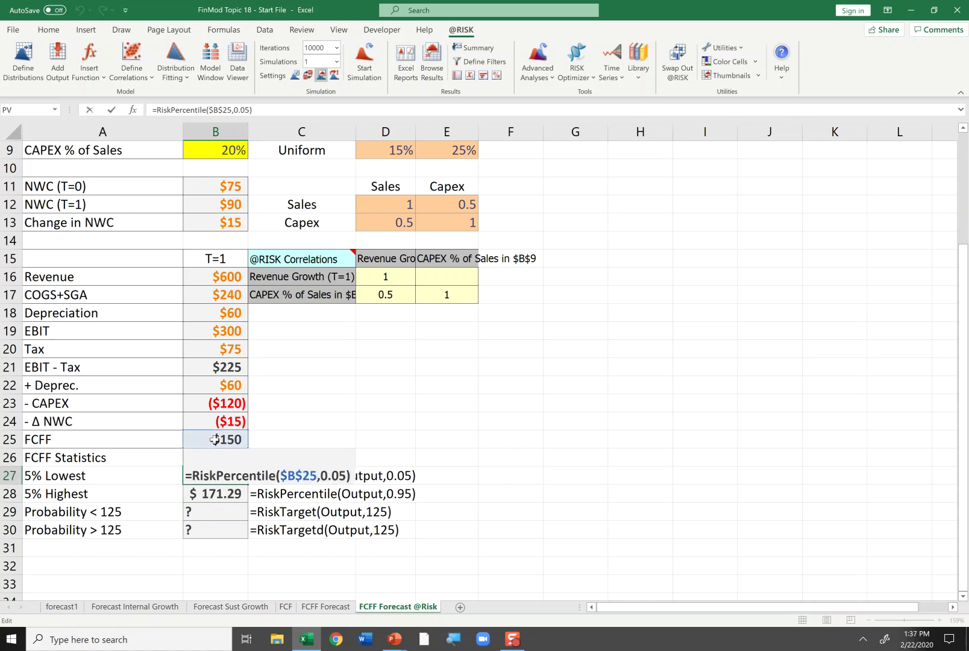
pyautogui.press('Return')
pyautogui.press('F2')
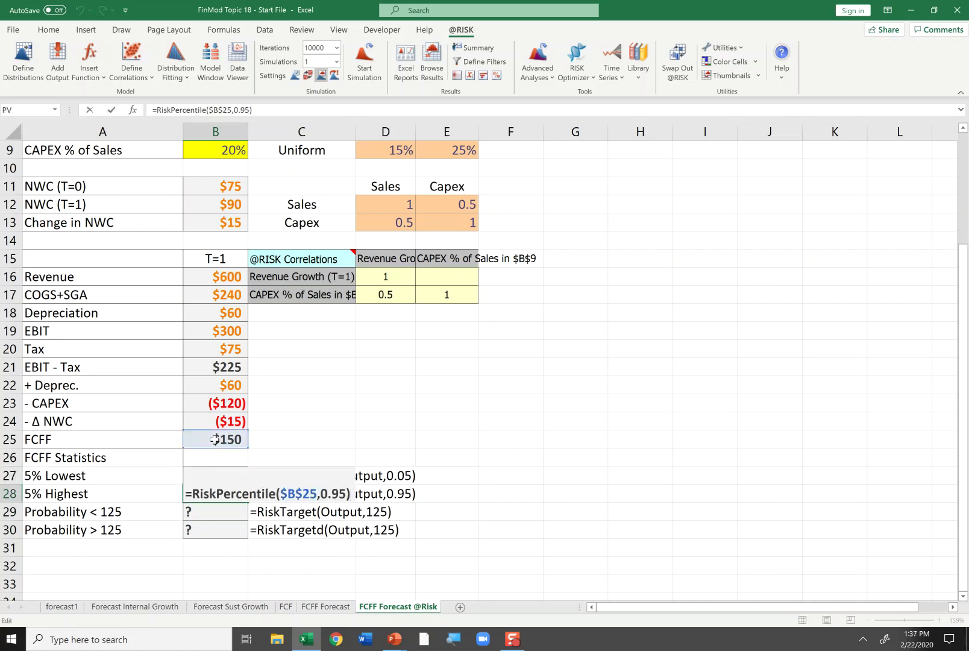
pyautogui.press('Return')
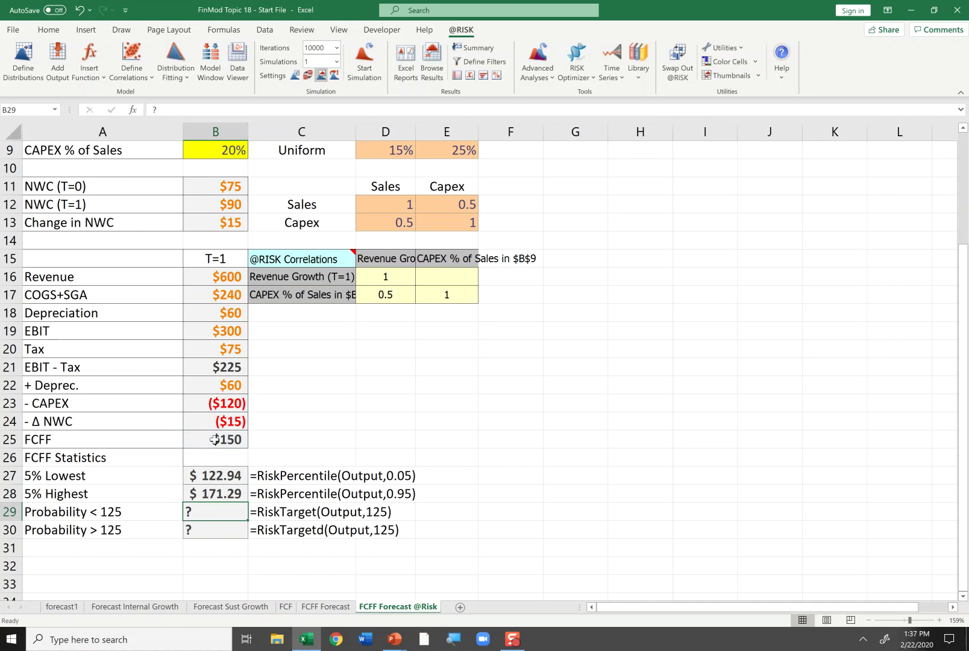
# Enter =RiskTarget($B$25,125) in B29 for Probability < 125 and check the formula.
pyautogui.write('=risk')
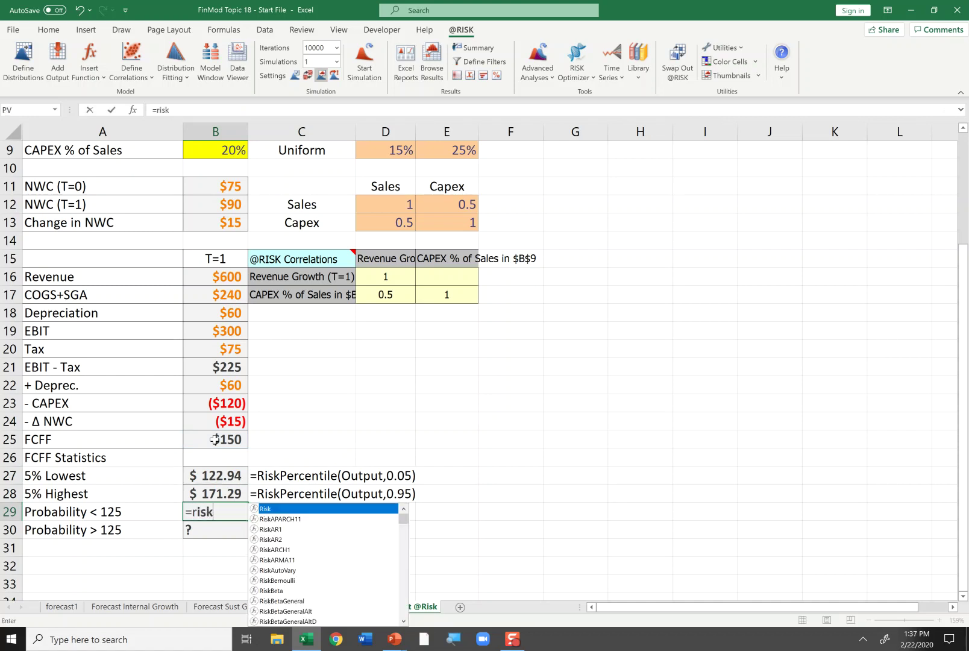
pyautogui.write('target(')
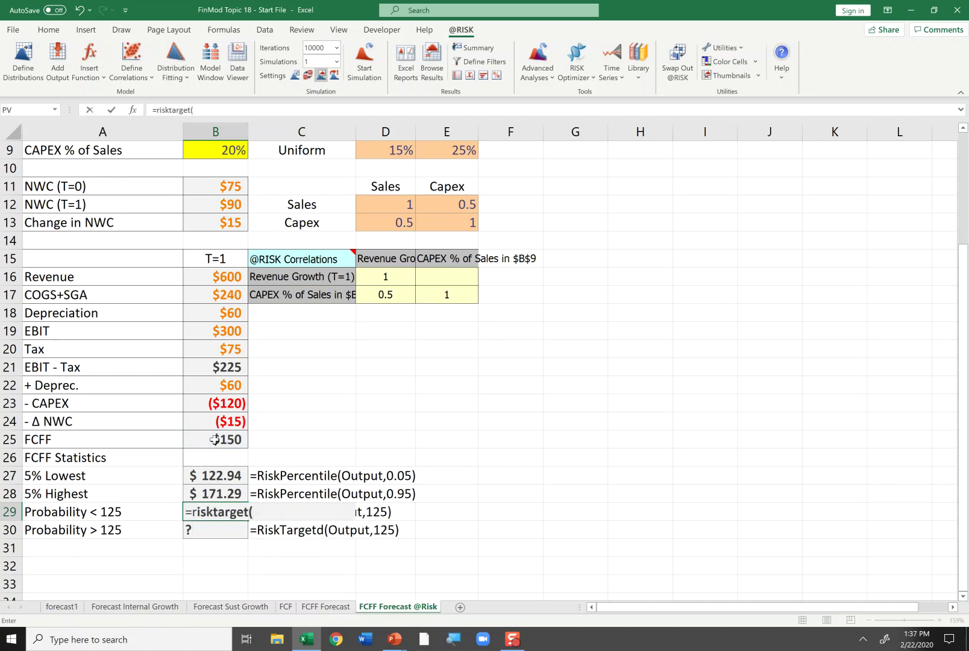
pyautogui.click(215, 442)
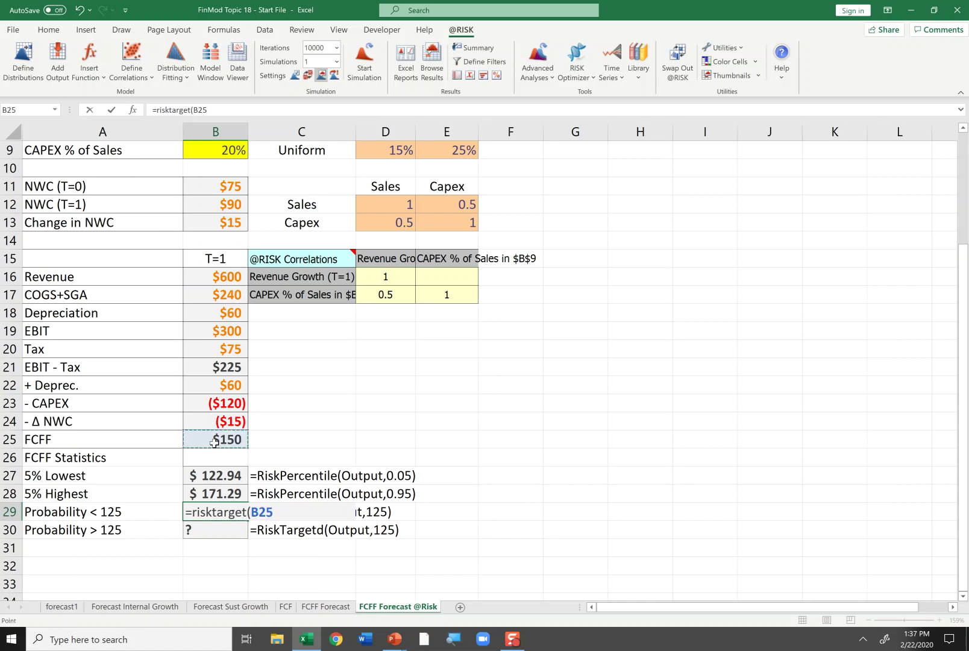
pyautogui.press('F4')
pyautogui.write(',')
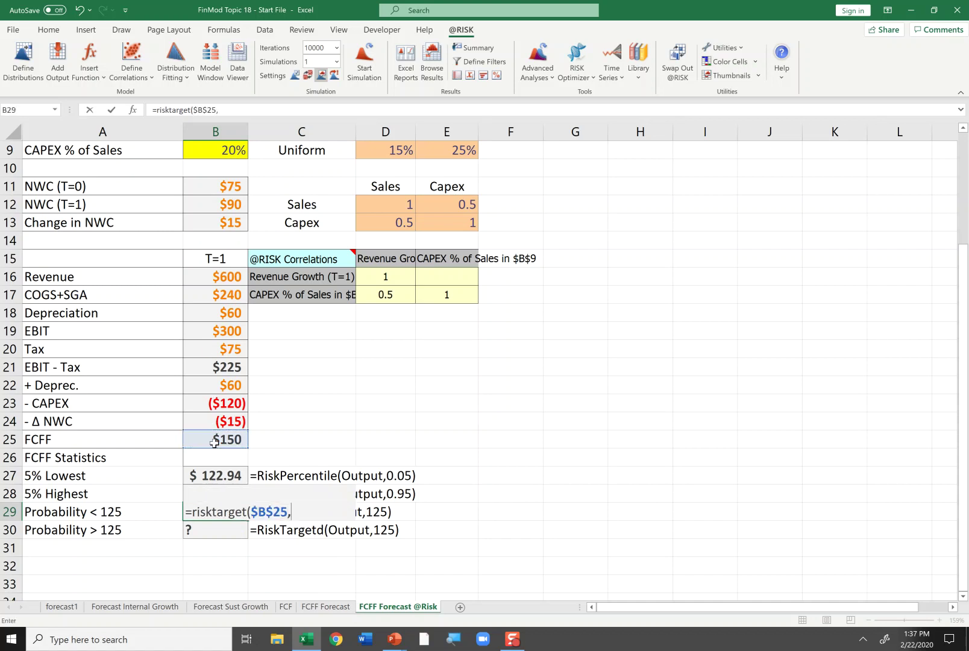
pyautogui.write('125)')
pyautogui.press('Return')
pyautogui.press('Up')
pyautogui.press('F2')
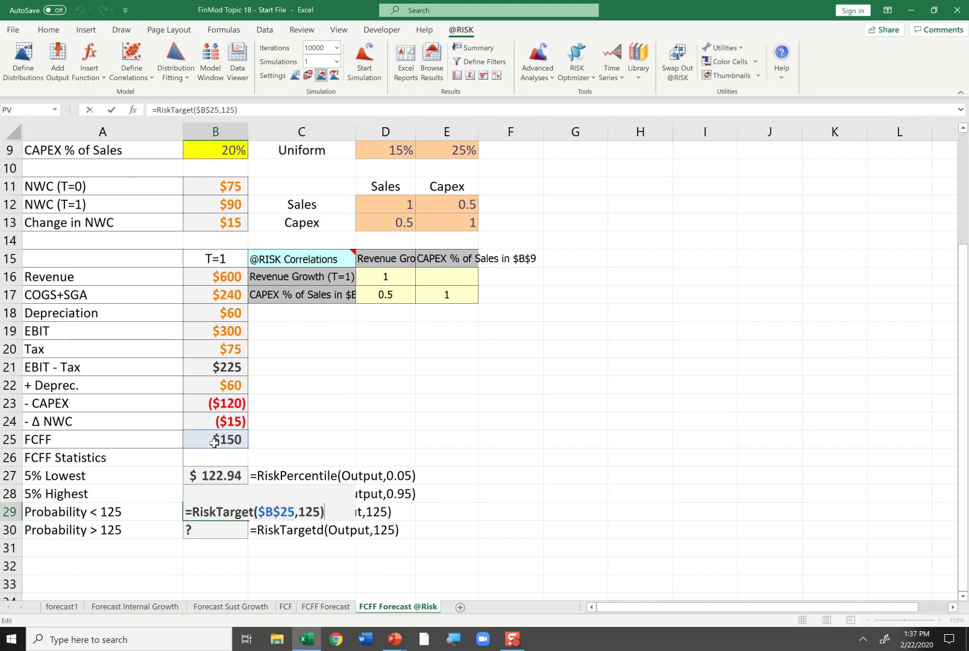
pyautogui.press('Escape')
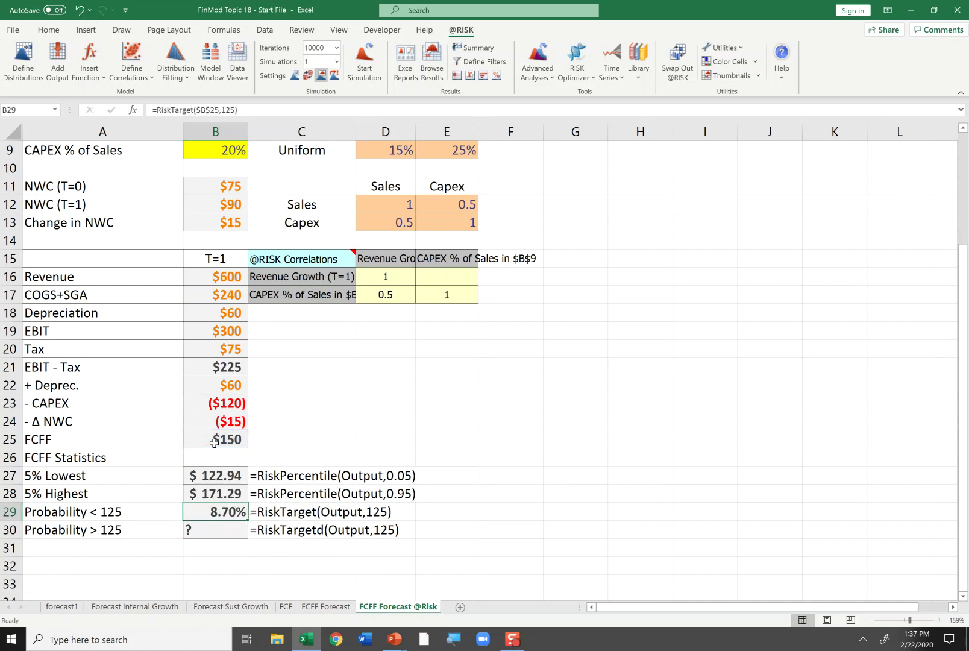
pyautogui.press('F2')
pyautogui.press('Escape')
# Copy the Probability < 125 formula to B30 and change its function to RiskTargetD for Probability > 125.
pyautogui.hotkey('ctrl', 'c')
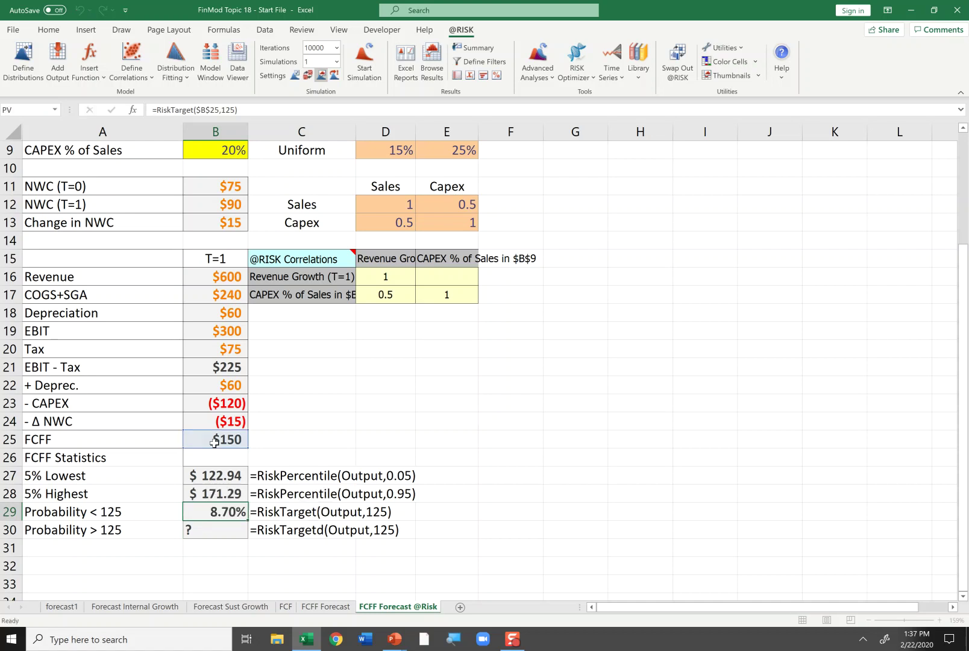
pyautogui.press('Down')
pyautogui.hotkey('ctrl', 'v')
pyautogui.press('F2')
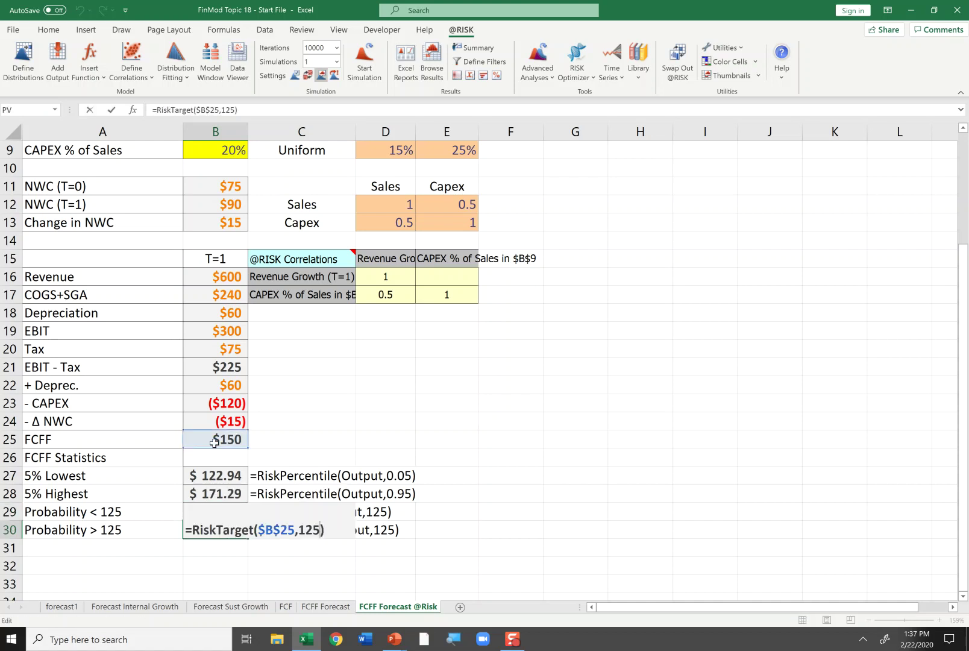
pyautogui.write('D')
pyautogui.press('Return')
pyautogui.press('Up')
pyautogui.press('F2')
pyautogui.press('Escape')
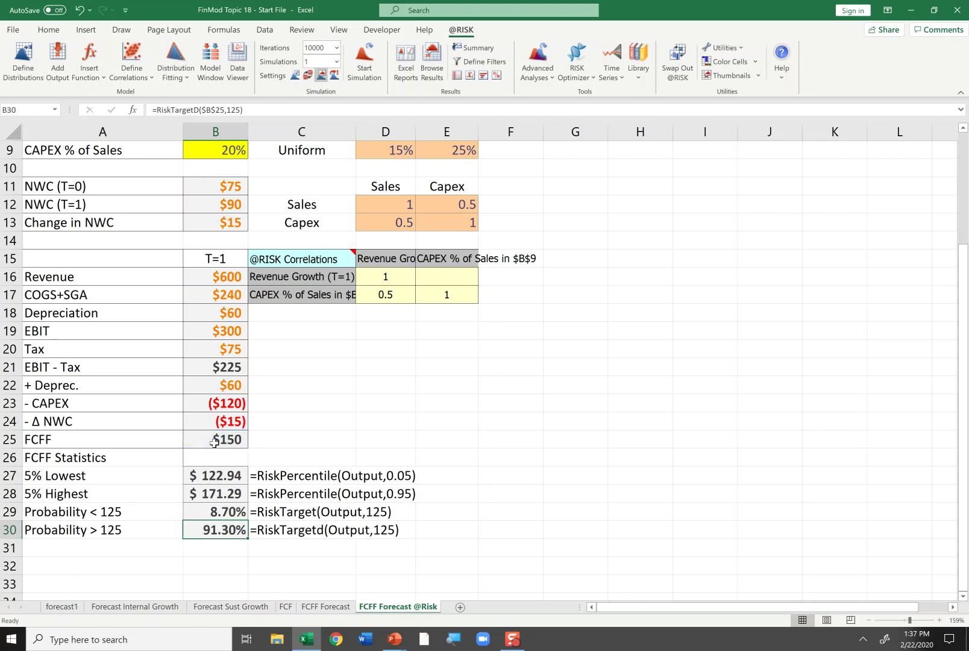
pyautogui.press('Up')
pyautogui.press('Up')
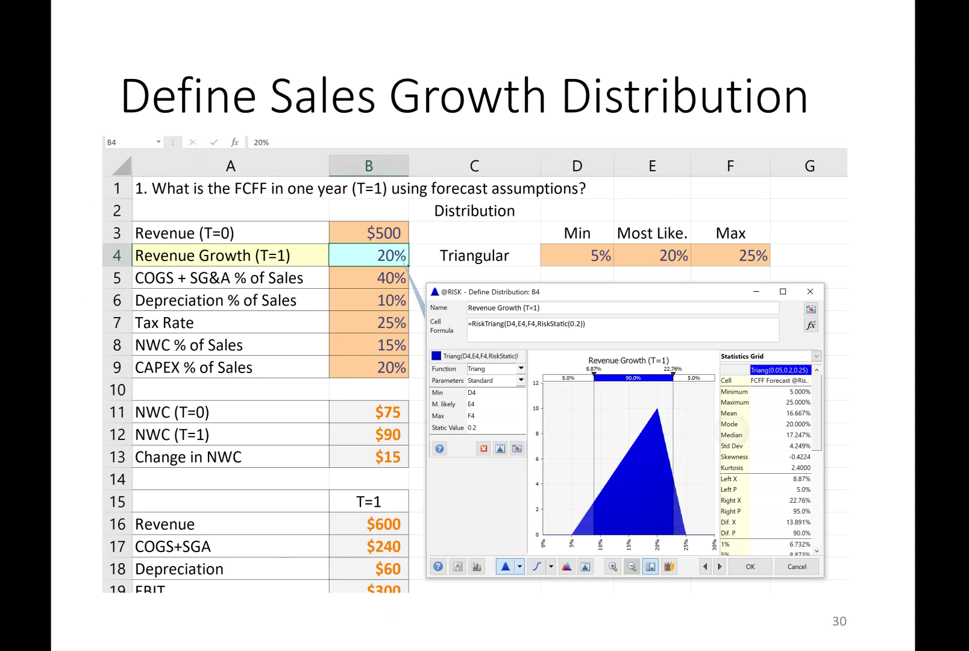
pyautogui.press('Right')
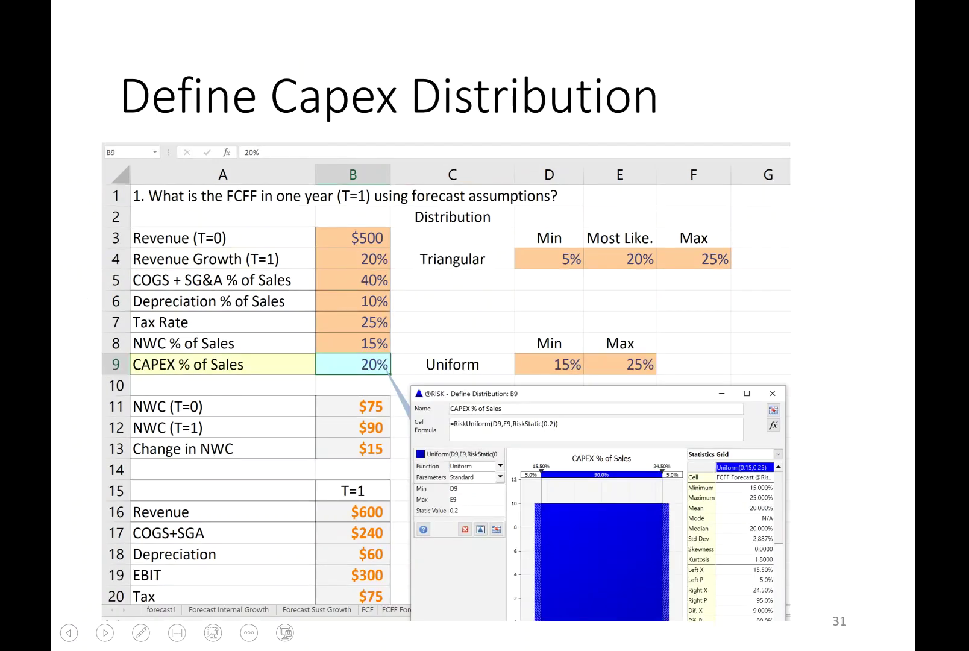
pyautogui.press('Right')
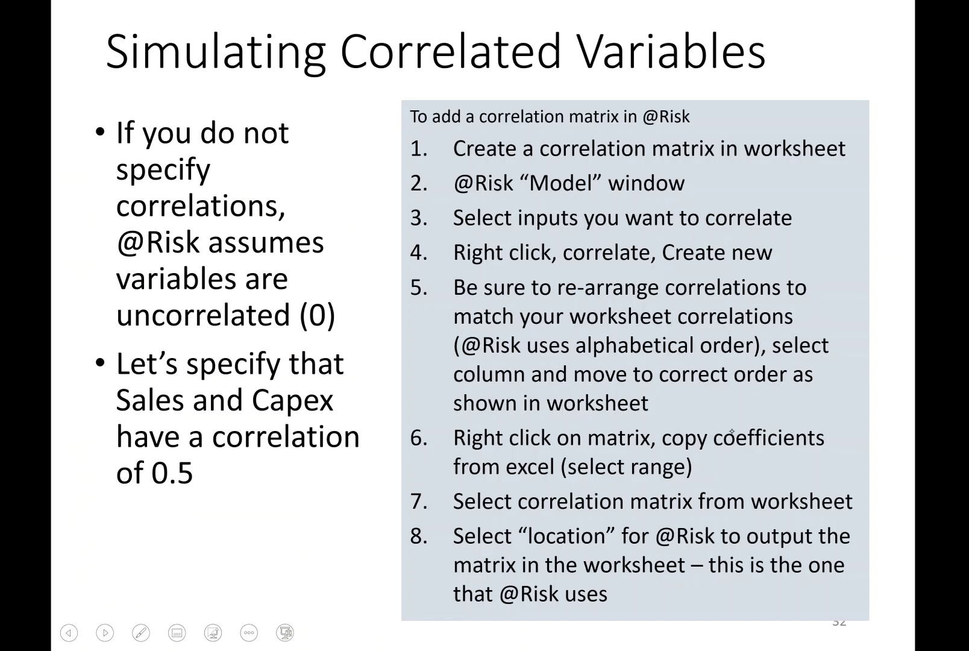
pyautogui.press('Left')
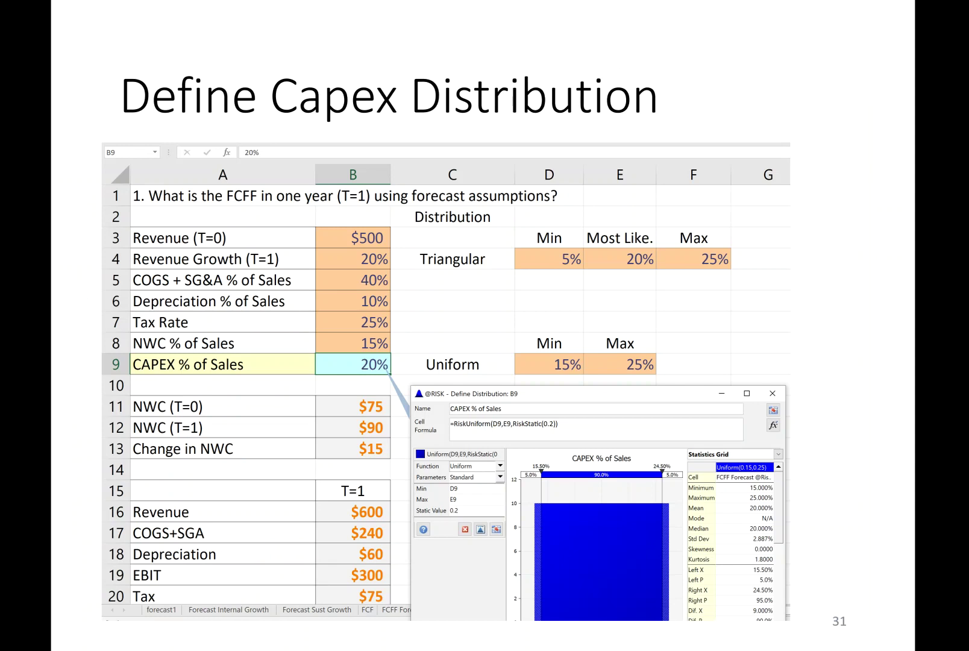
pyautogui.press('Right')
pyautogui.press('Right')
pyautogui.press('Right')
pyautogui.press('Right')
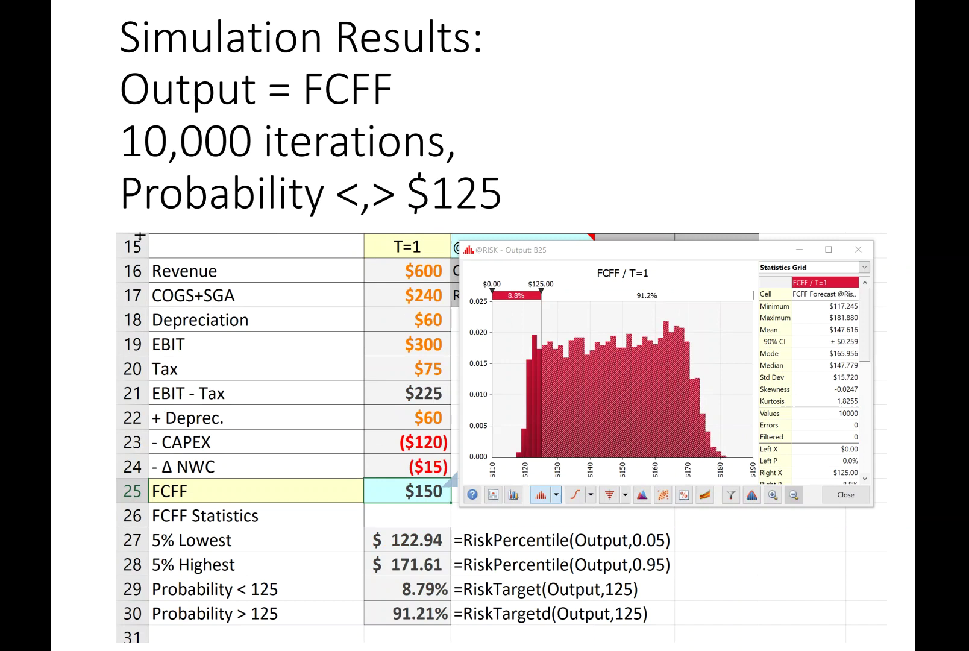
pyautogui.press('Right')
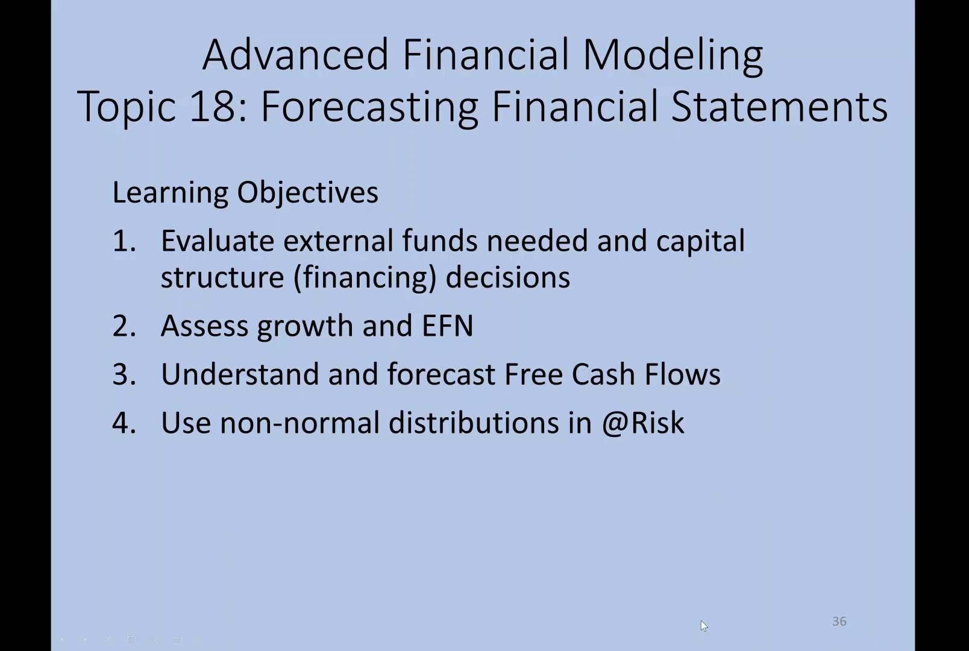
pyautogui.press('Right')
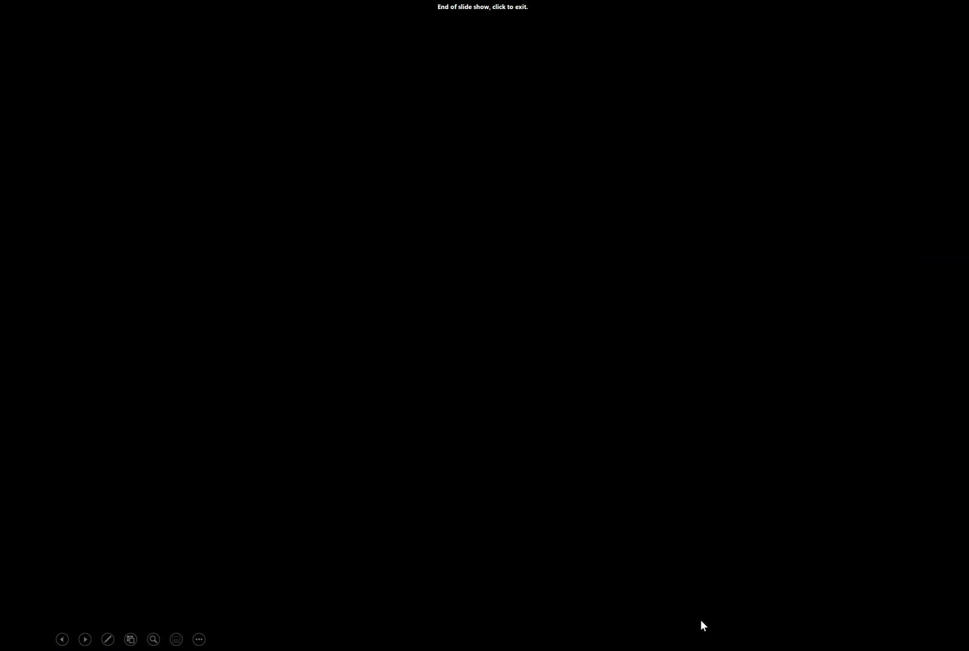